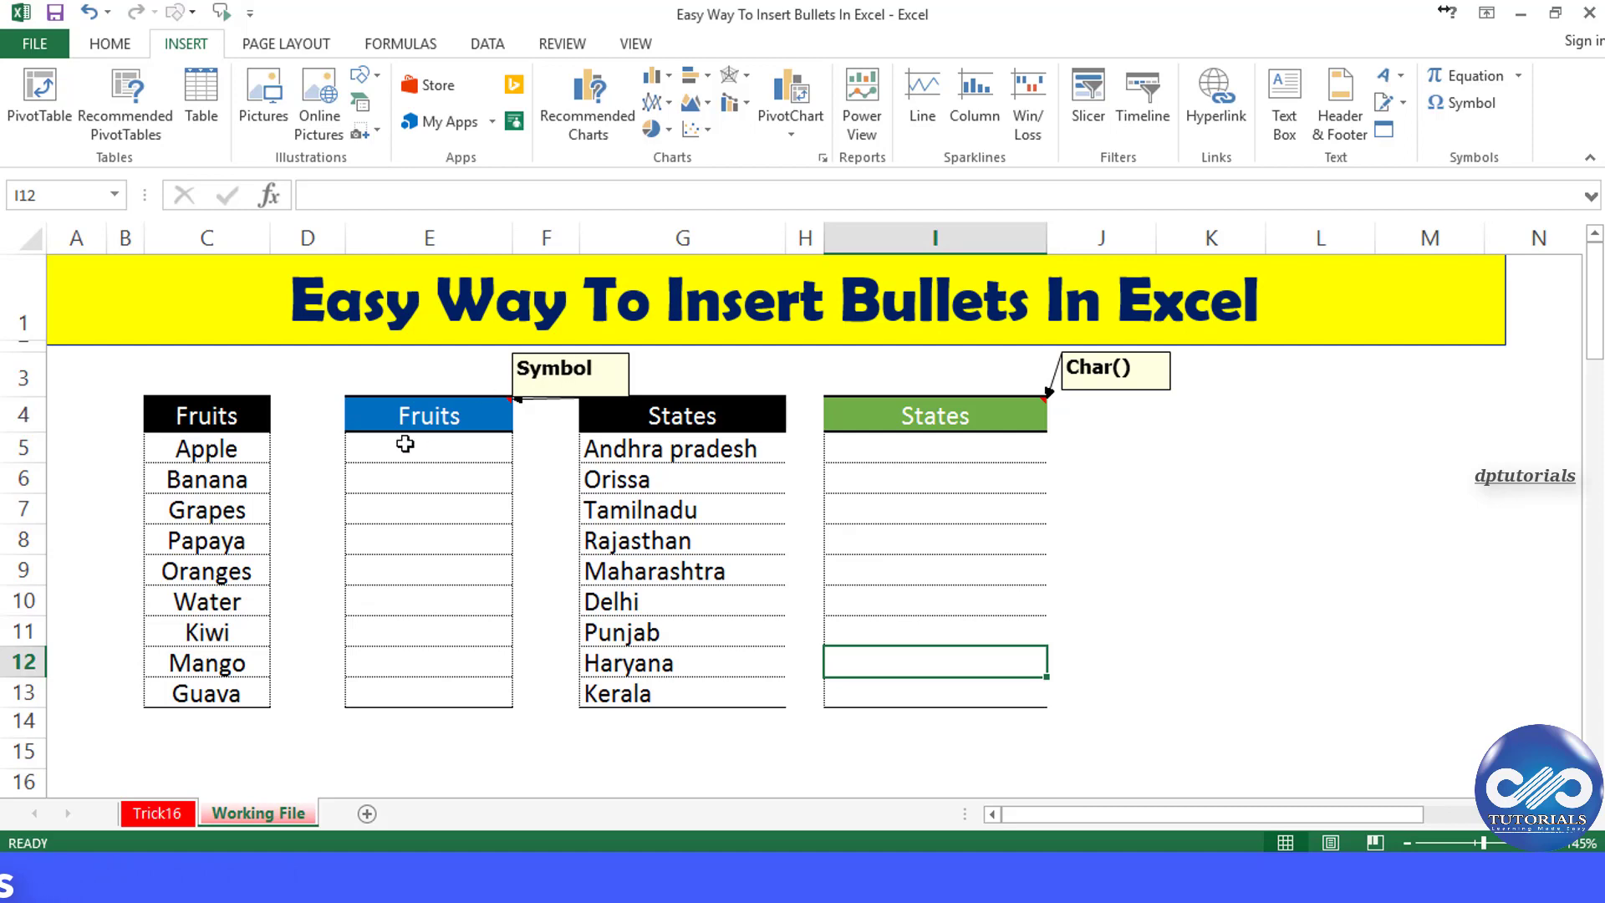
# Insert a bullet symbol into cell D5 from the Symbol dialog.
pyautogui.click(326, 453)
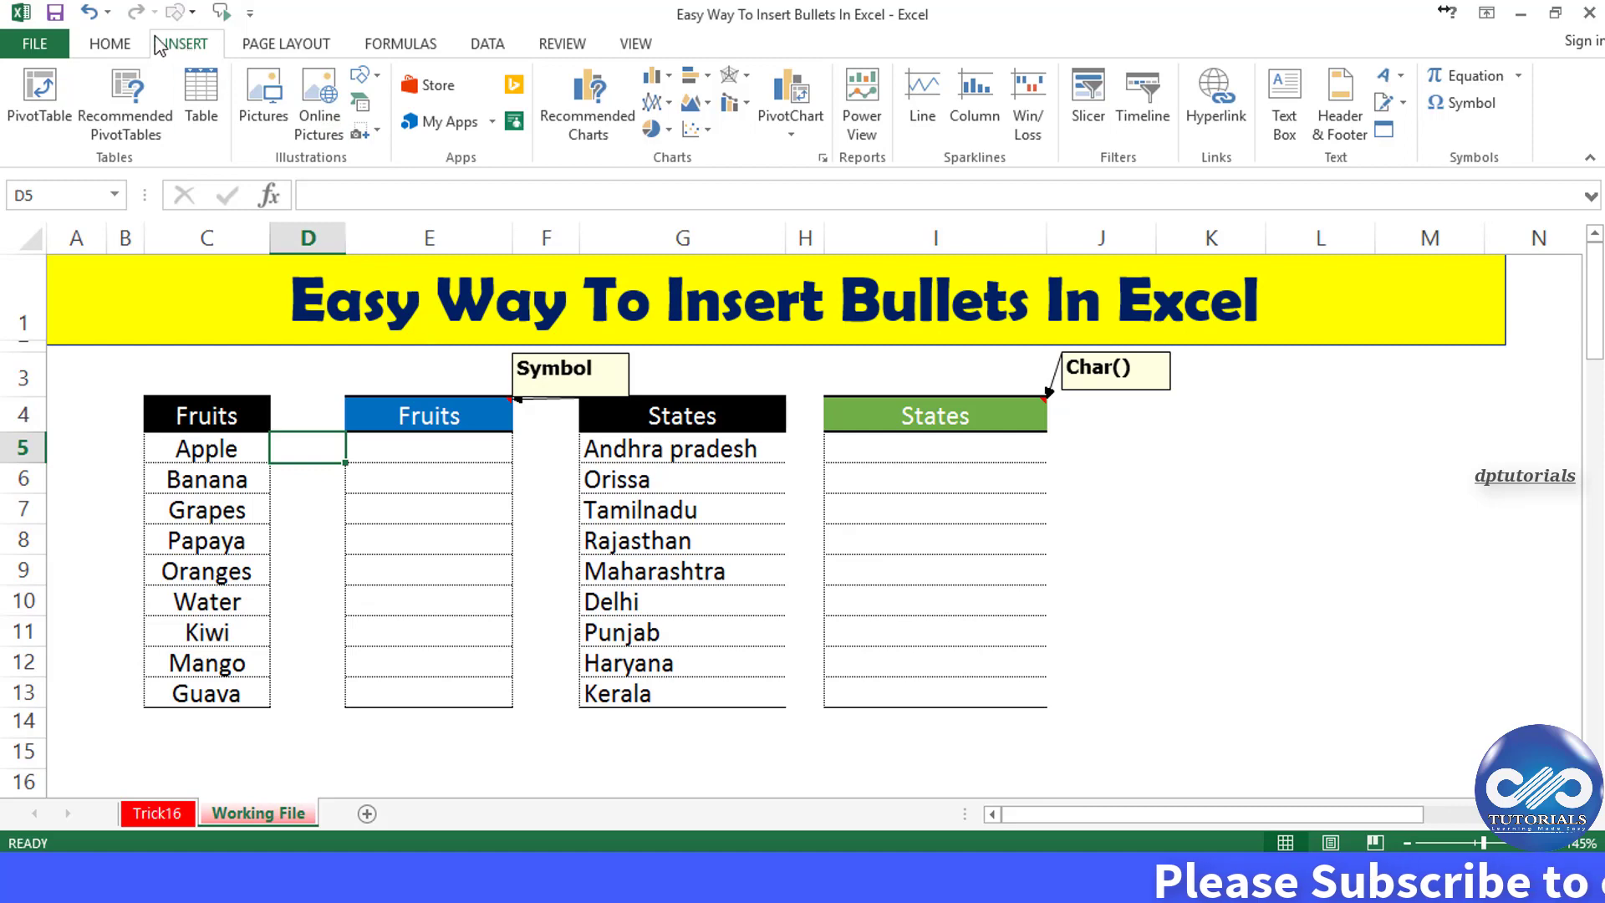
pyautogui.scroll(1, 197, 48)
pyautogui.click(196, 48)
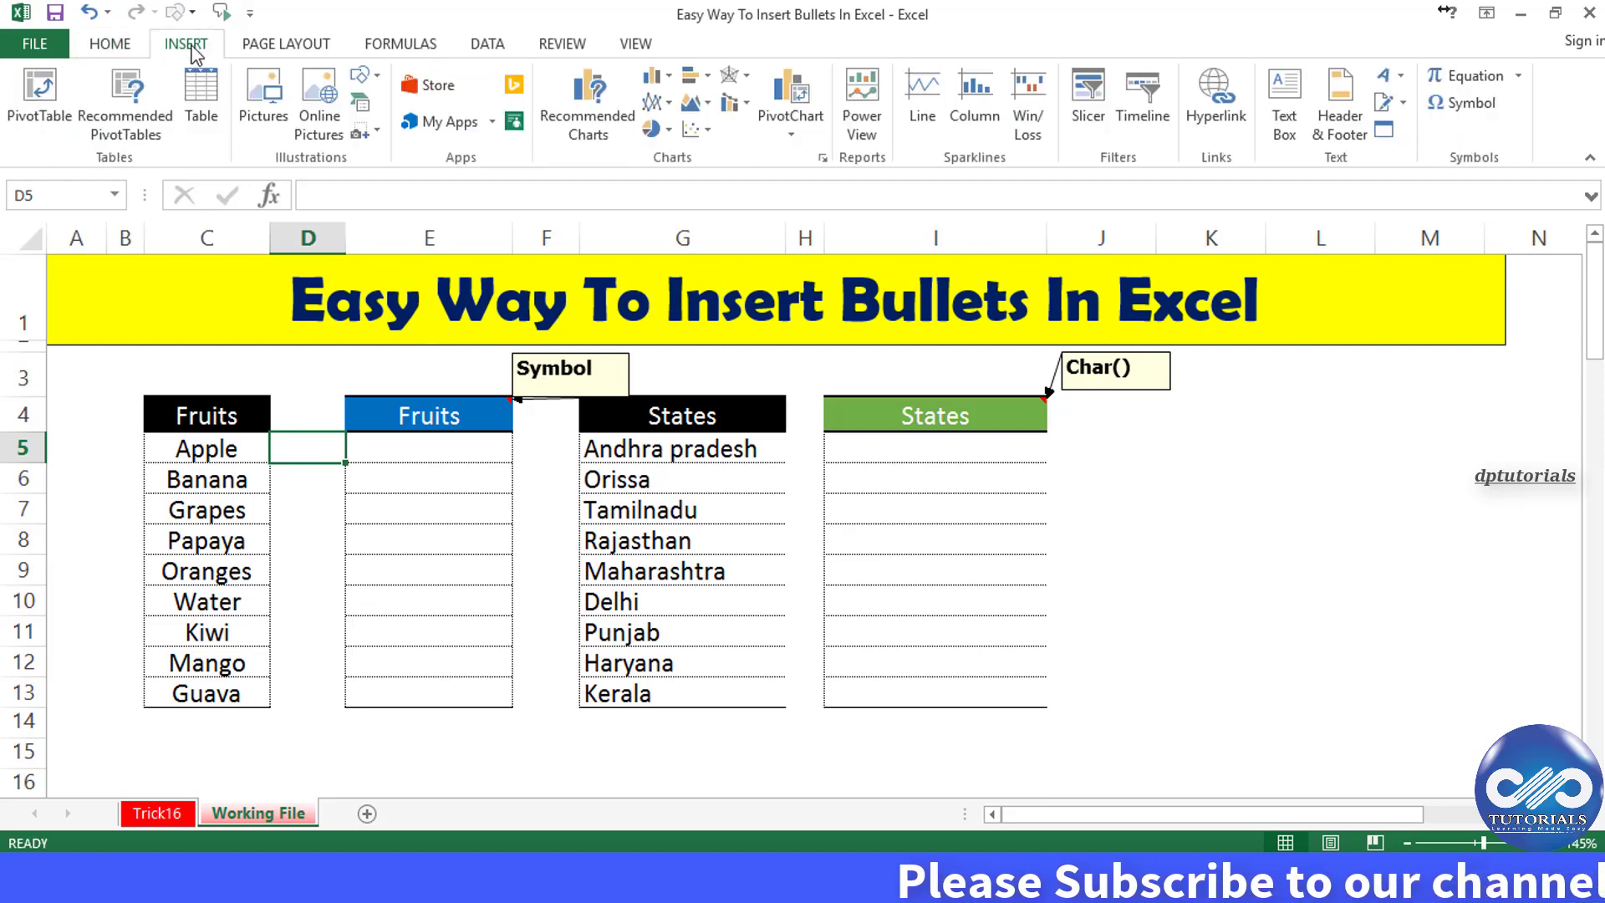
pyautogui.click(1473, 121)
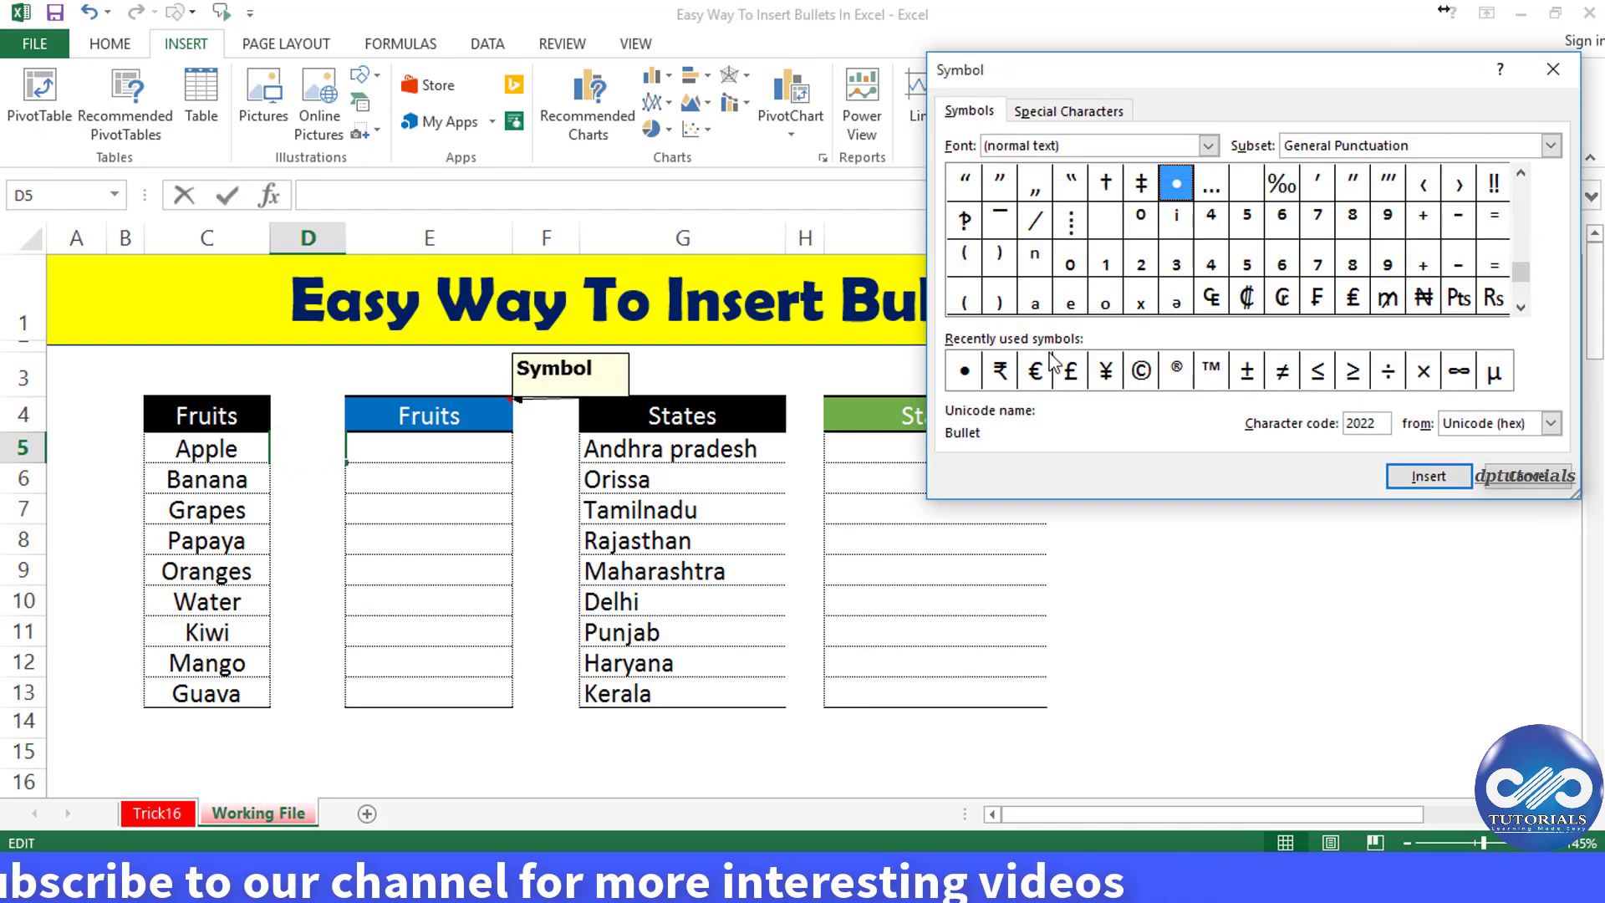
pyautogui.click(966, 376)
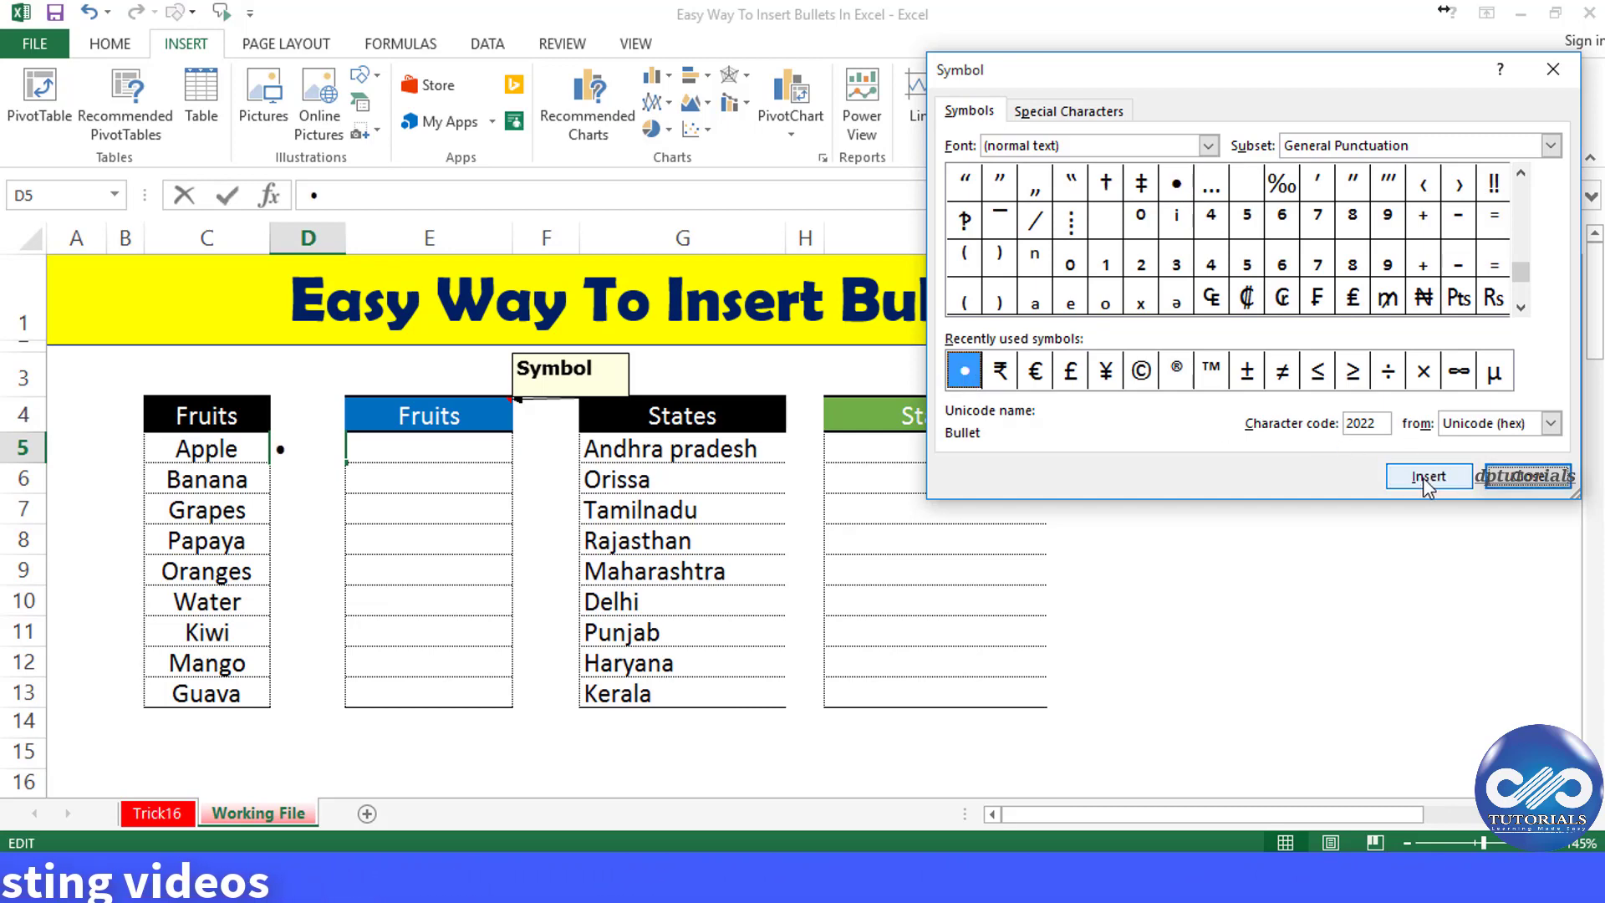
pyautogui.click(1528, 474)
pyautogui.click(351, 505)
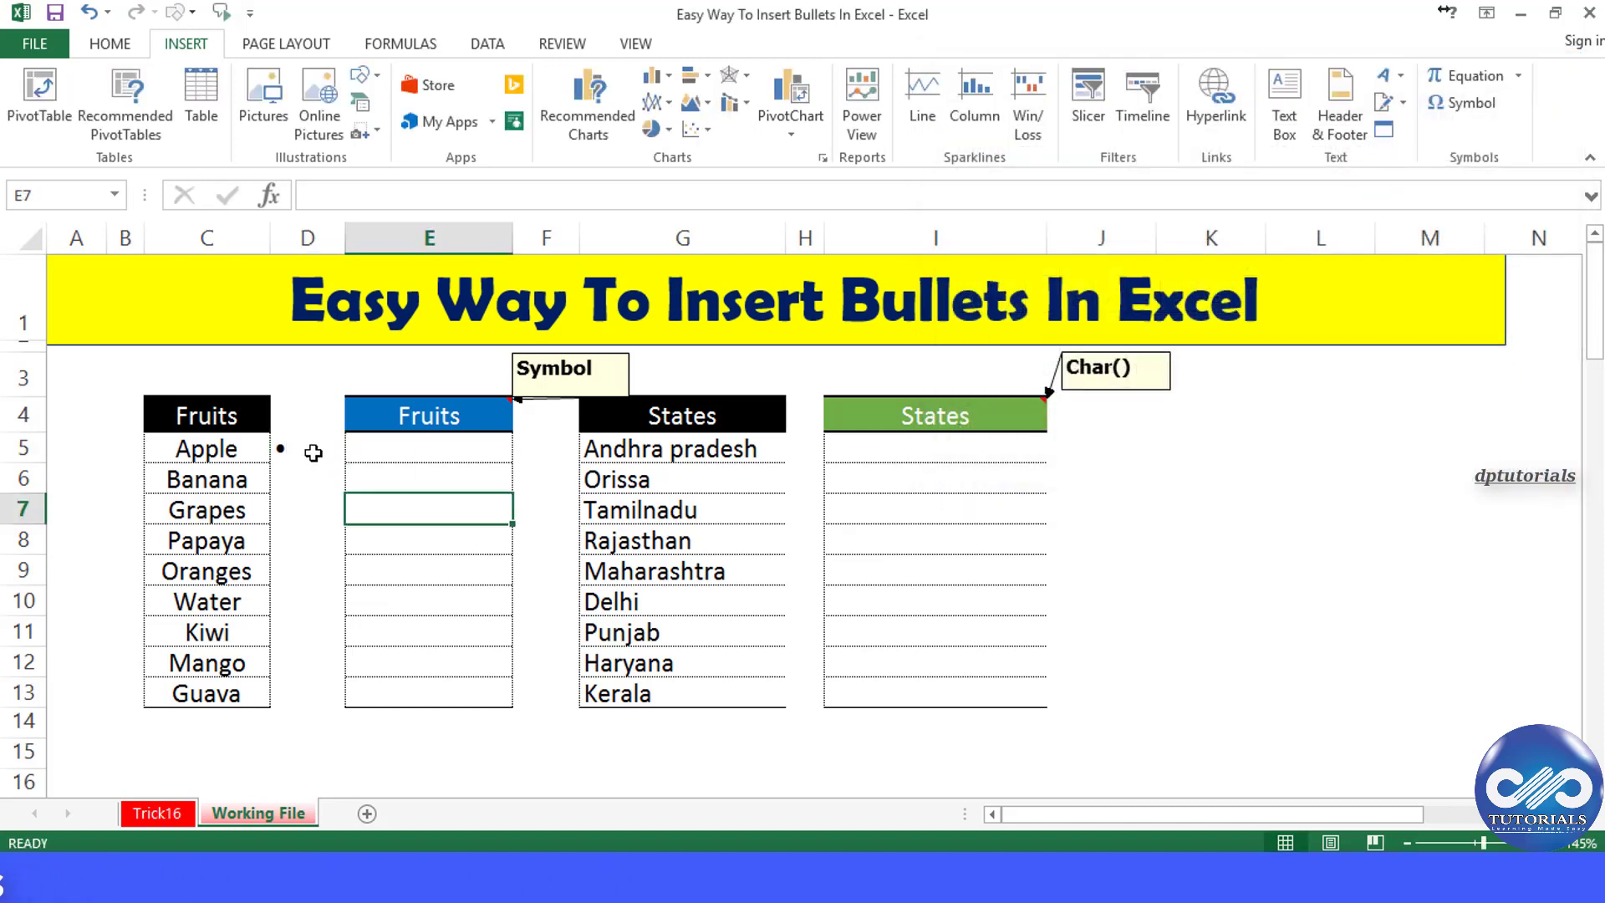
# Fill the D5 bullet down to D13 and centre the bullets in their cells.
pyautogui.click(314, 452)
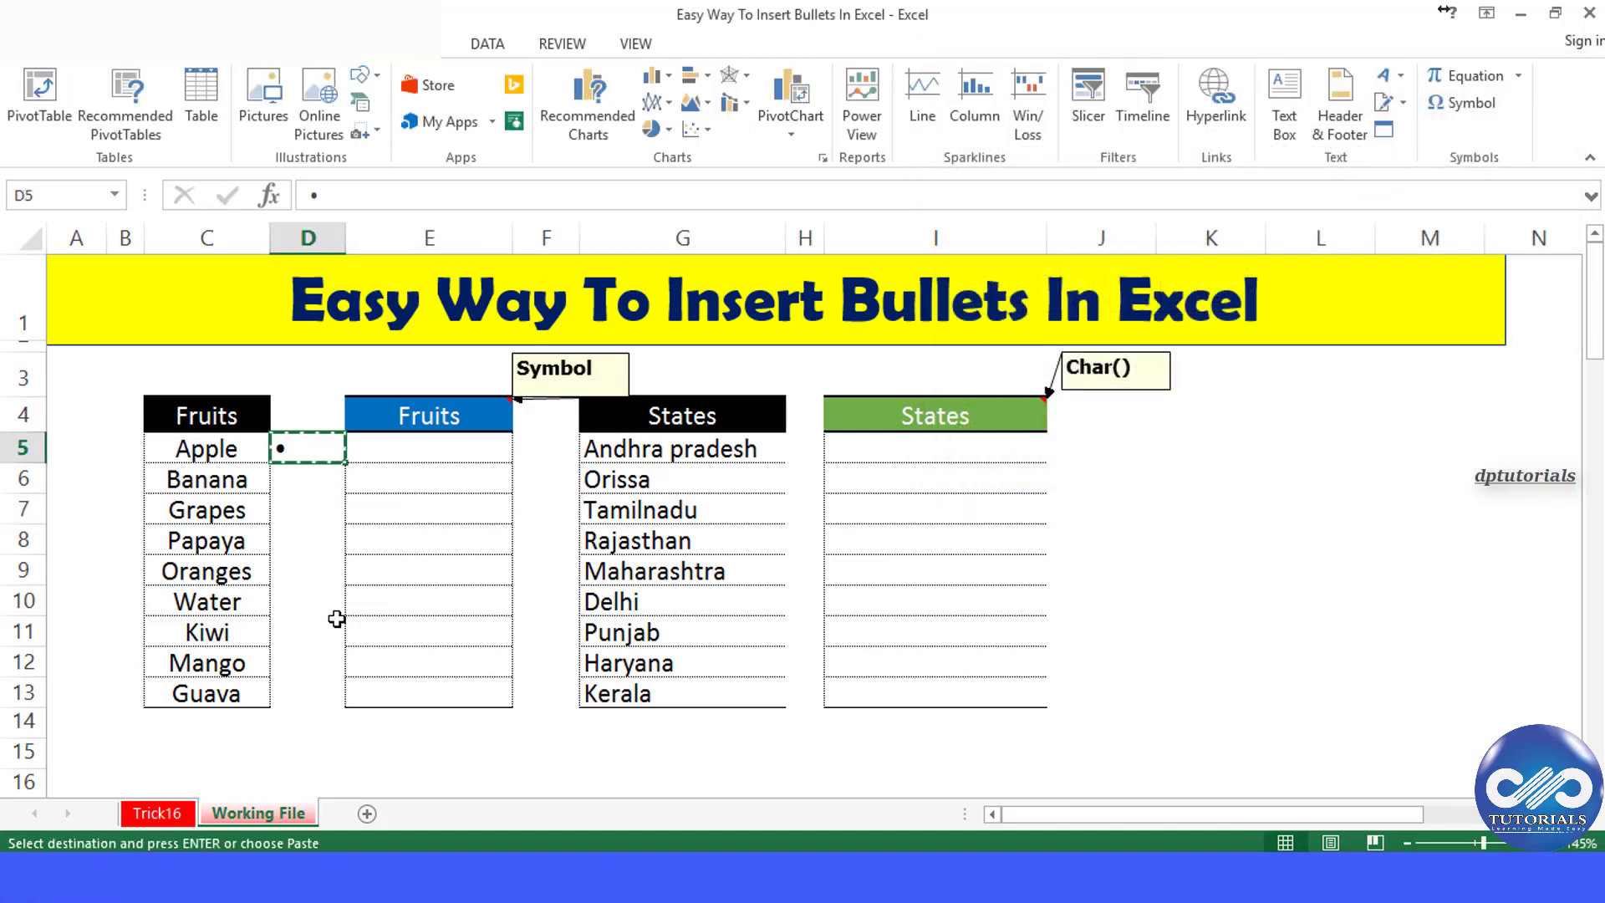
pyautogui.keyDown('shift'); pyautogui.click(321, 688); pyautogui.keyUp('shift')
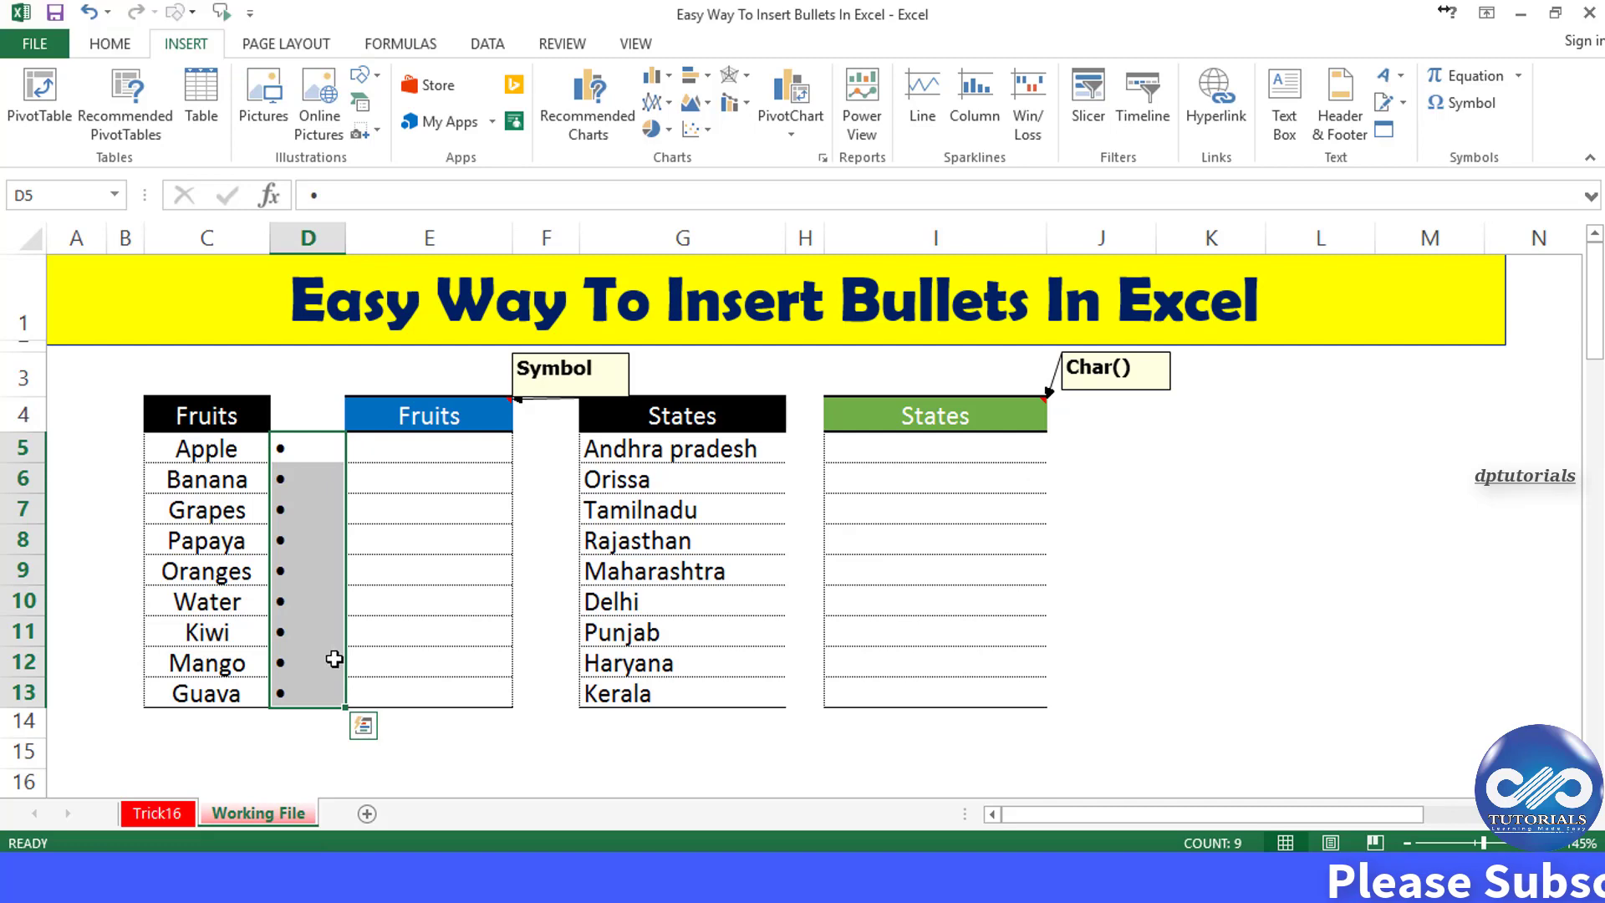
pyautogui.click(109, 43)
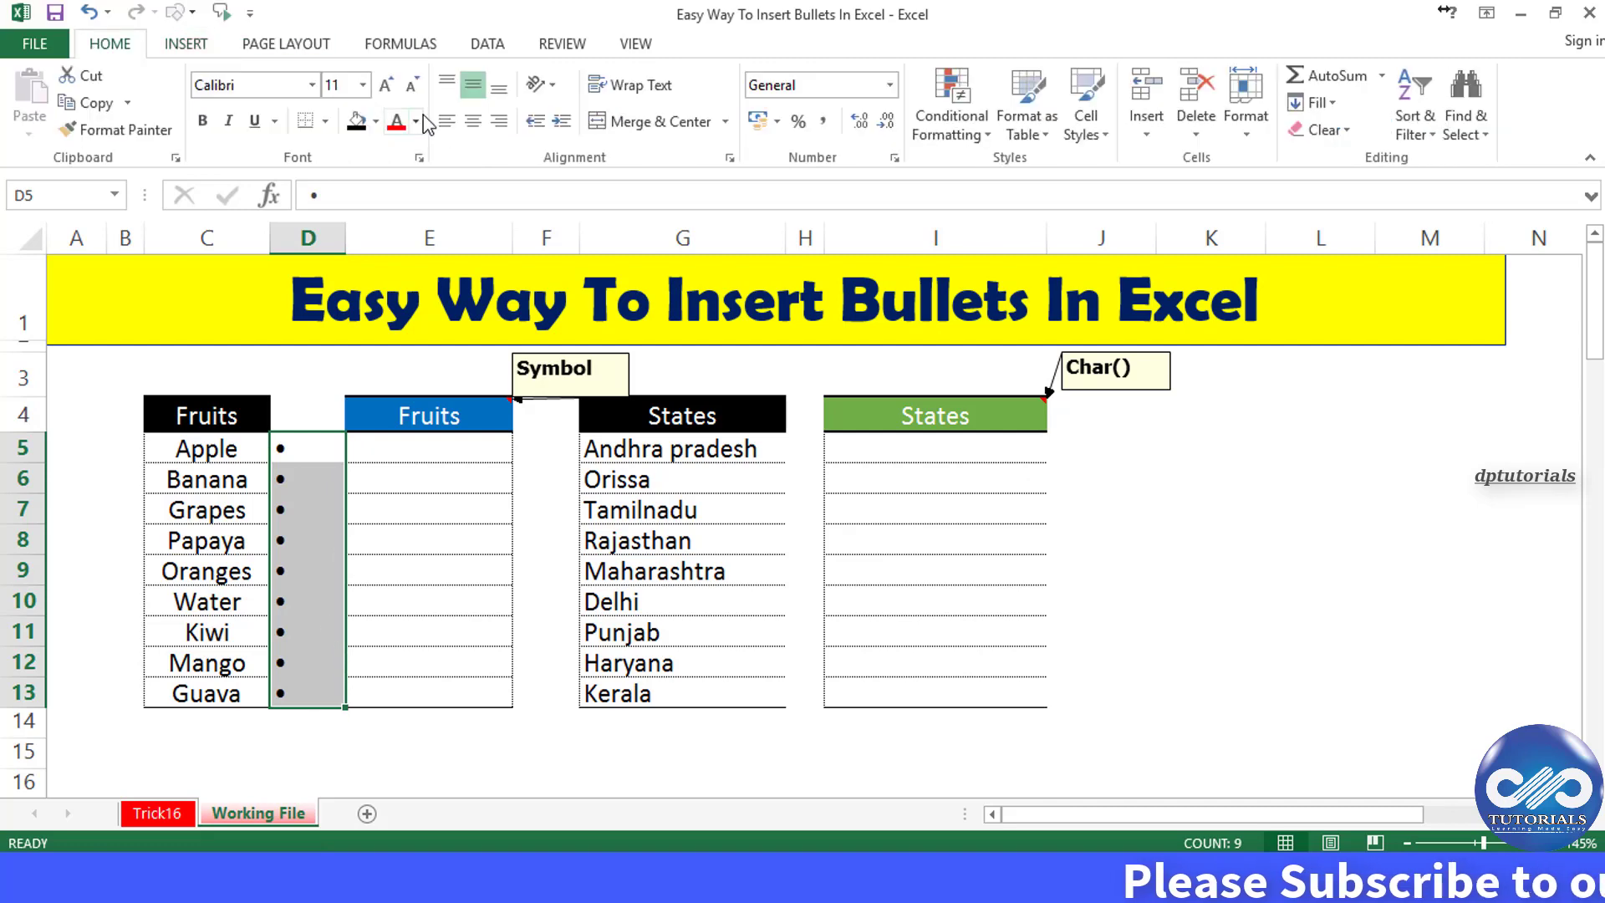
pyautogui.click(472, 121)
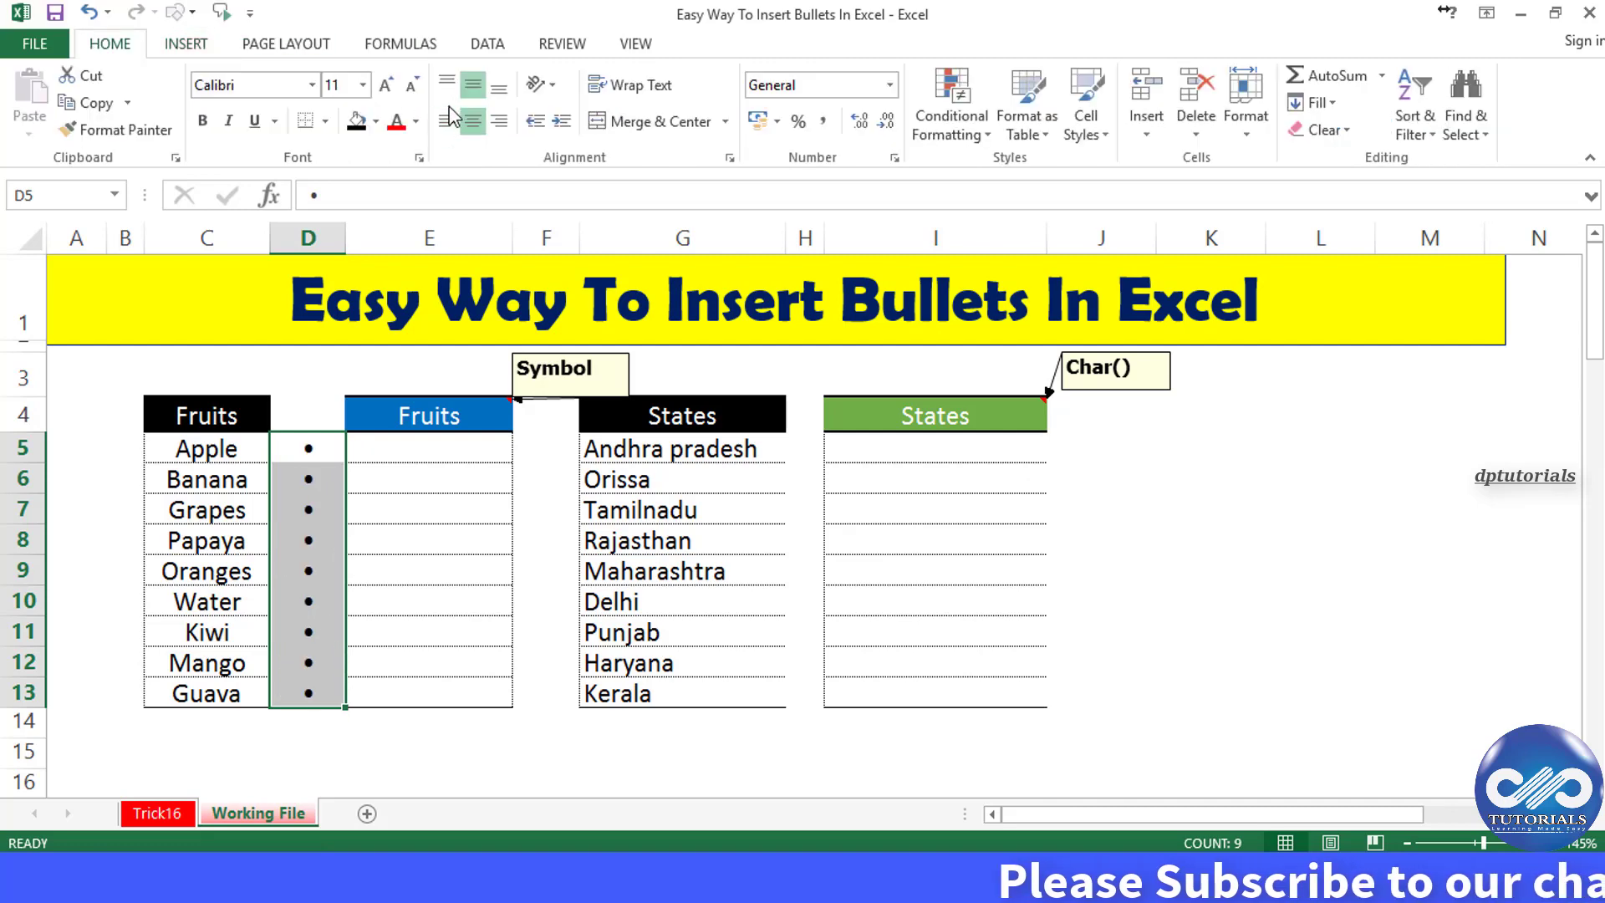
pyautogui.click(421, 452)
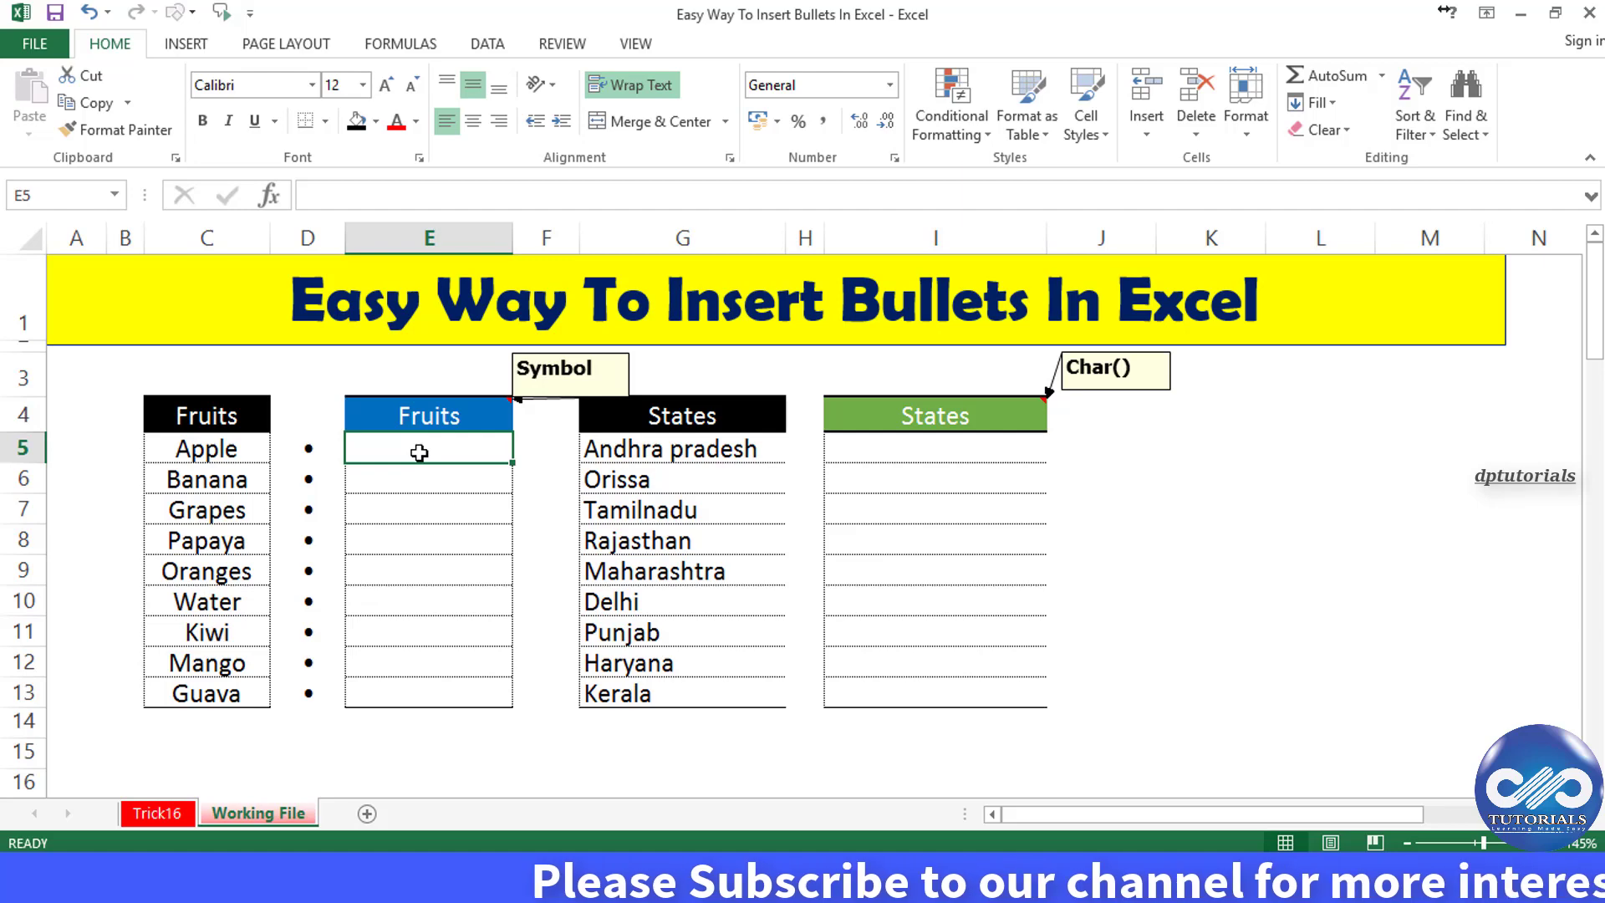
# Enter =D5&" "&C5 in E5 to show '• Apple', and copy it ready for E6:E13.
pyautogui.write('=')
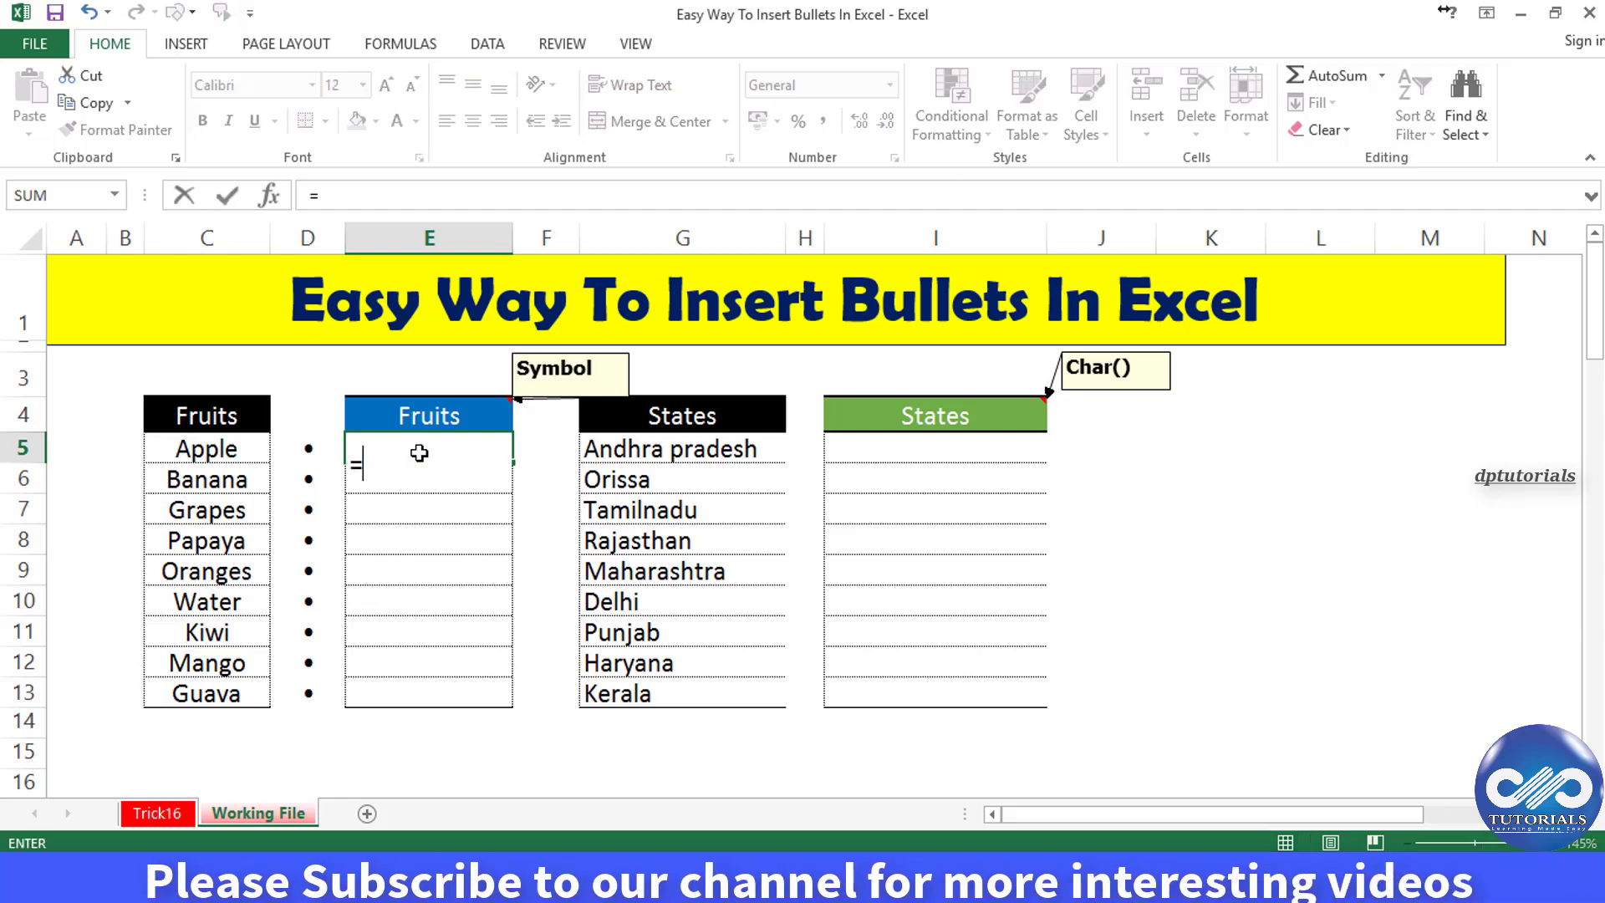
pyautogui.press('Left')
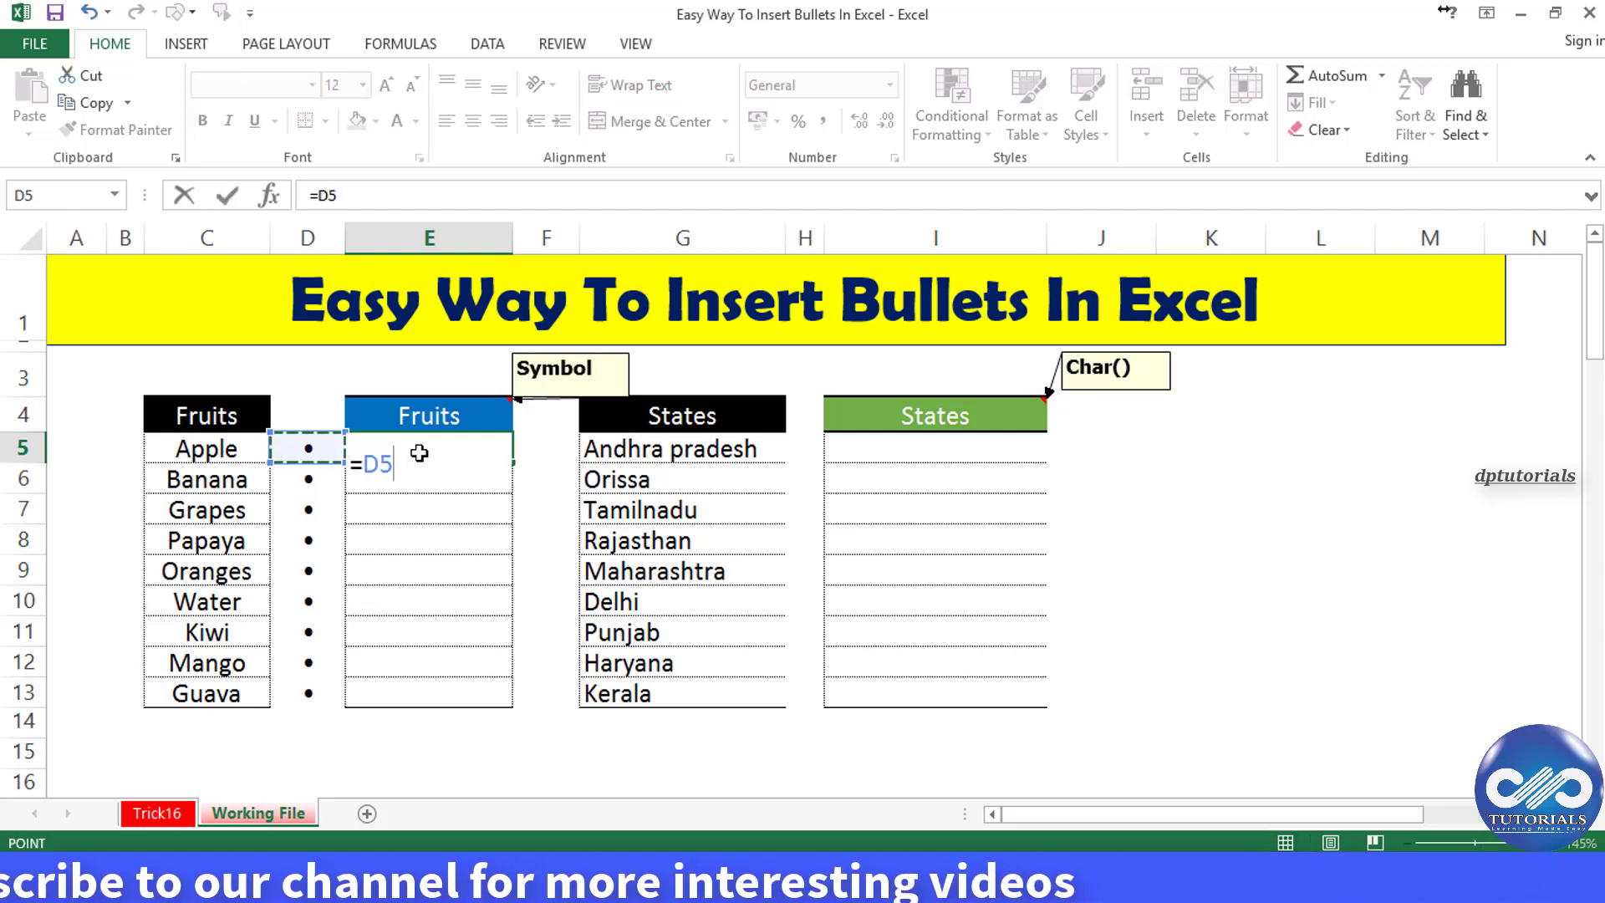
pyautogui.write('&')
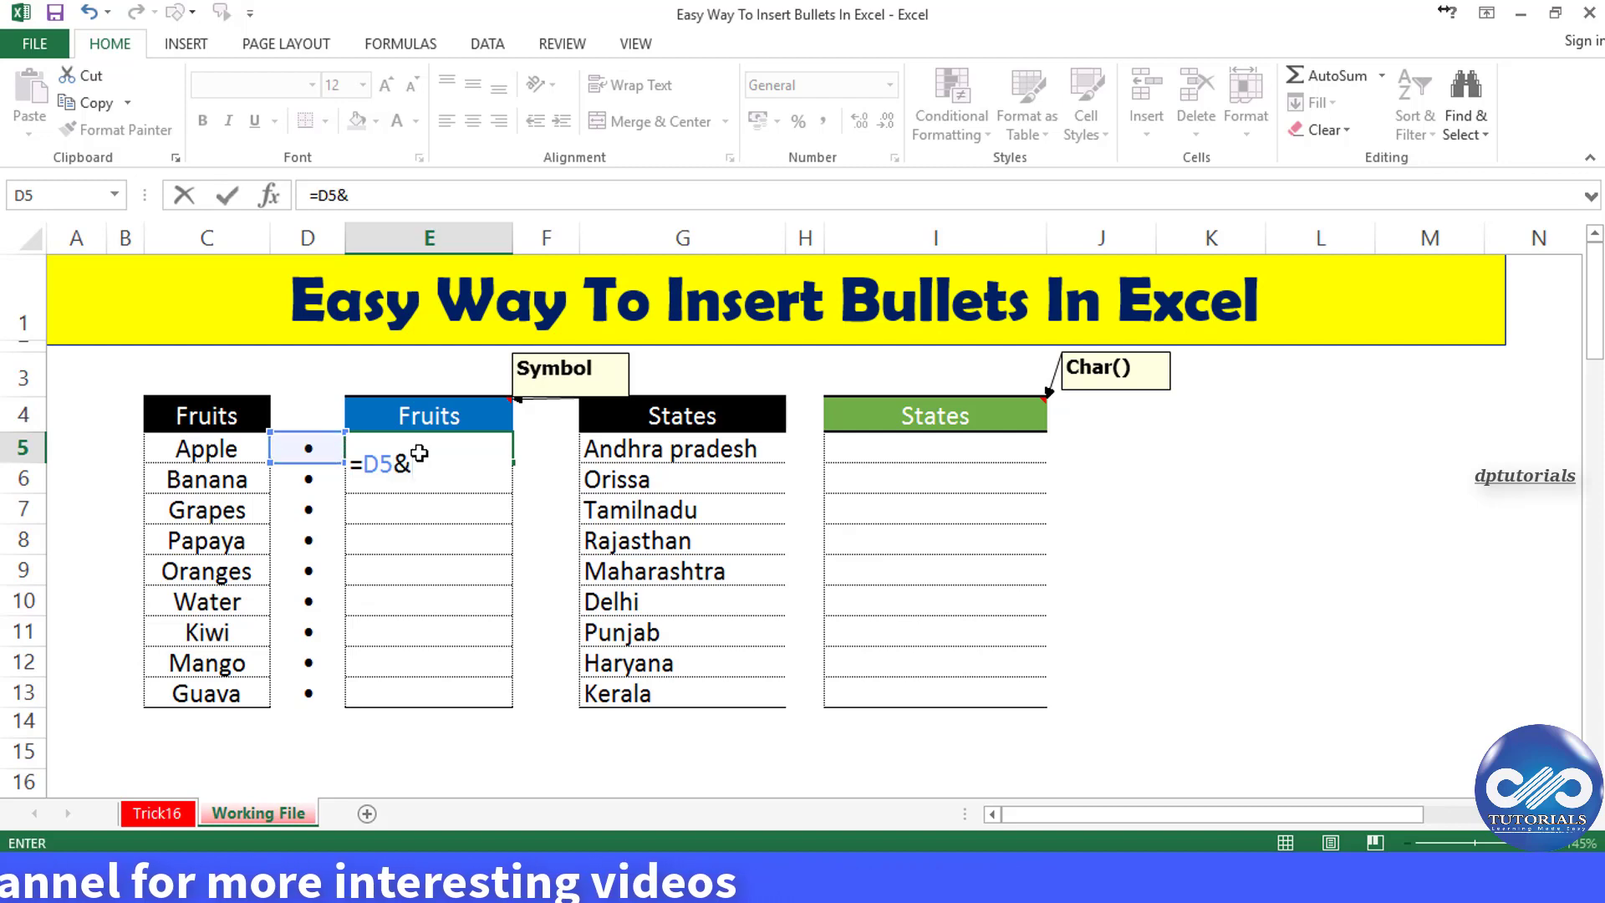
pyautogui.write('" "&C5')
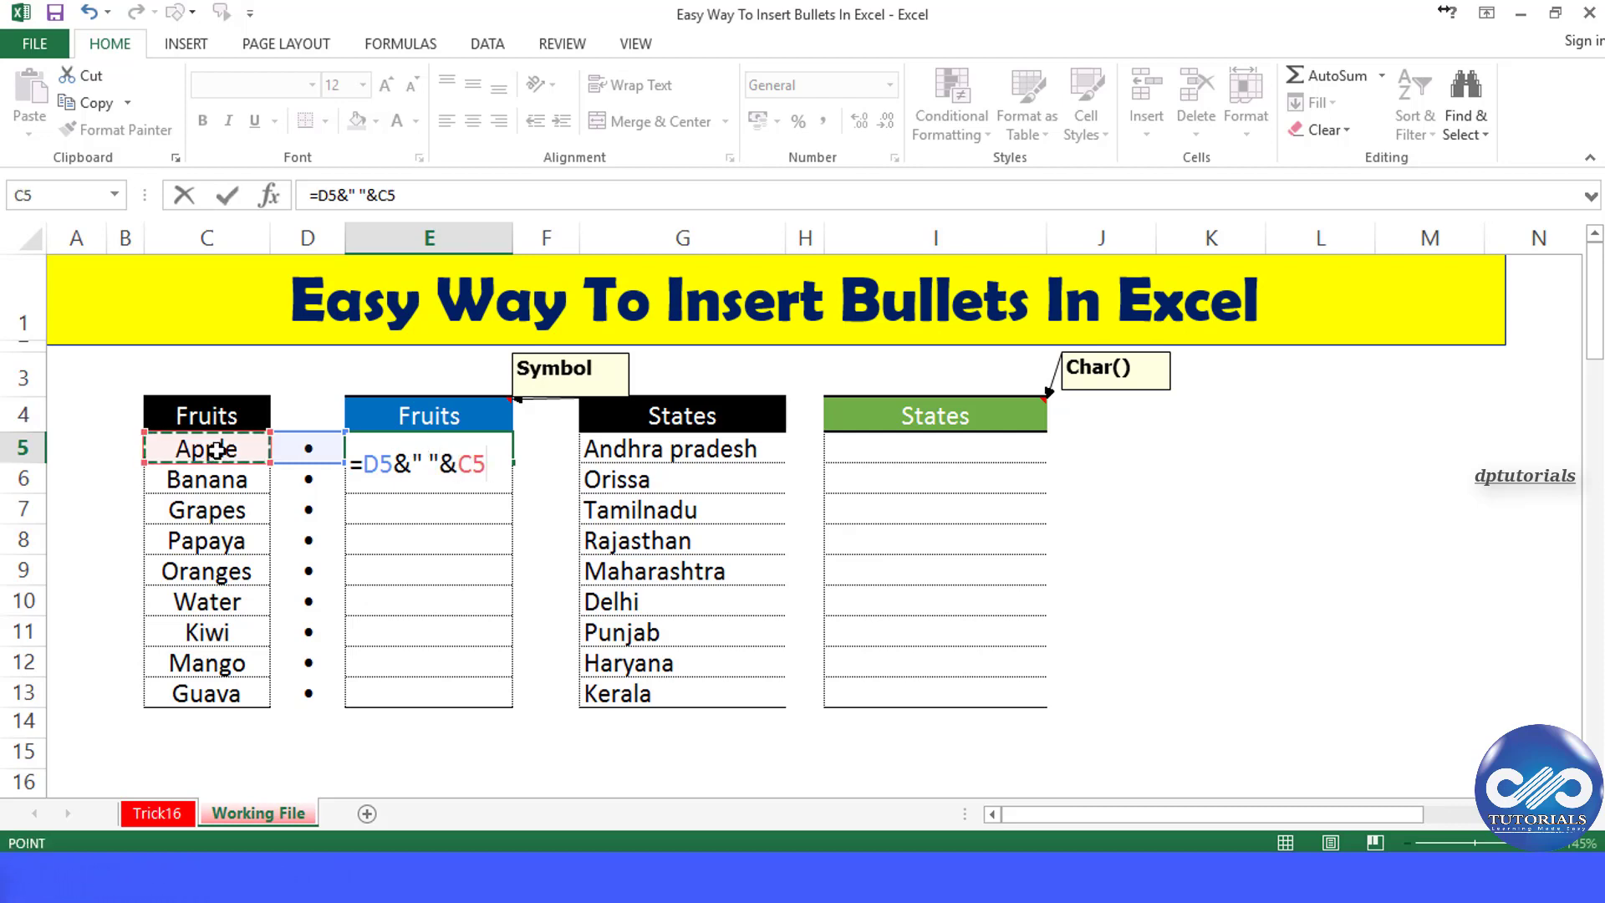
pyautogui.press('Return')
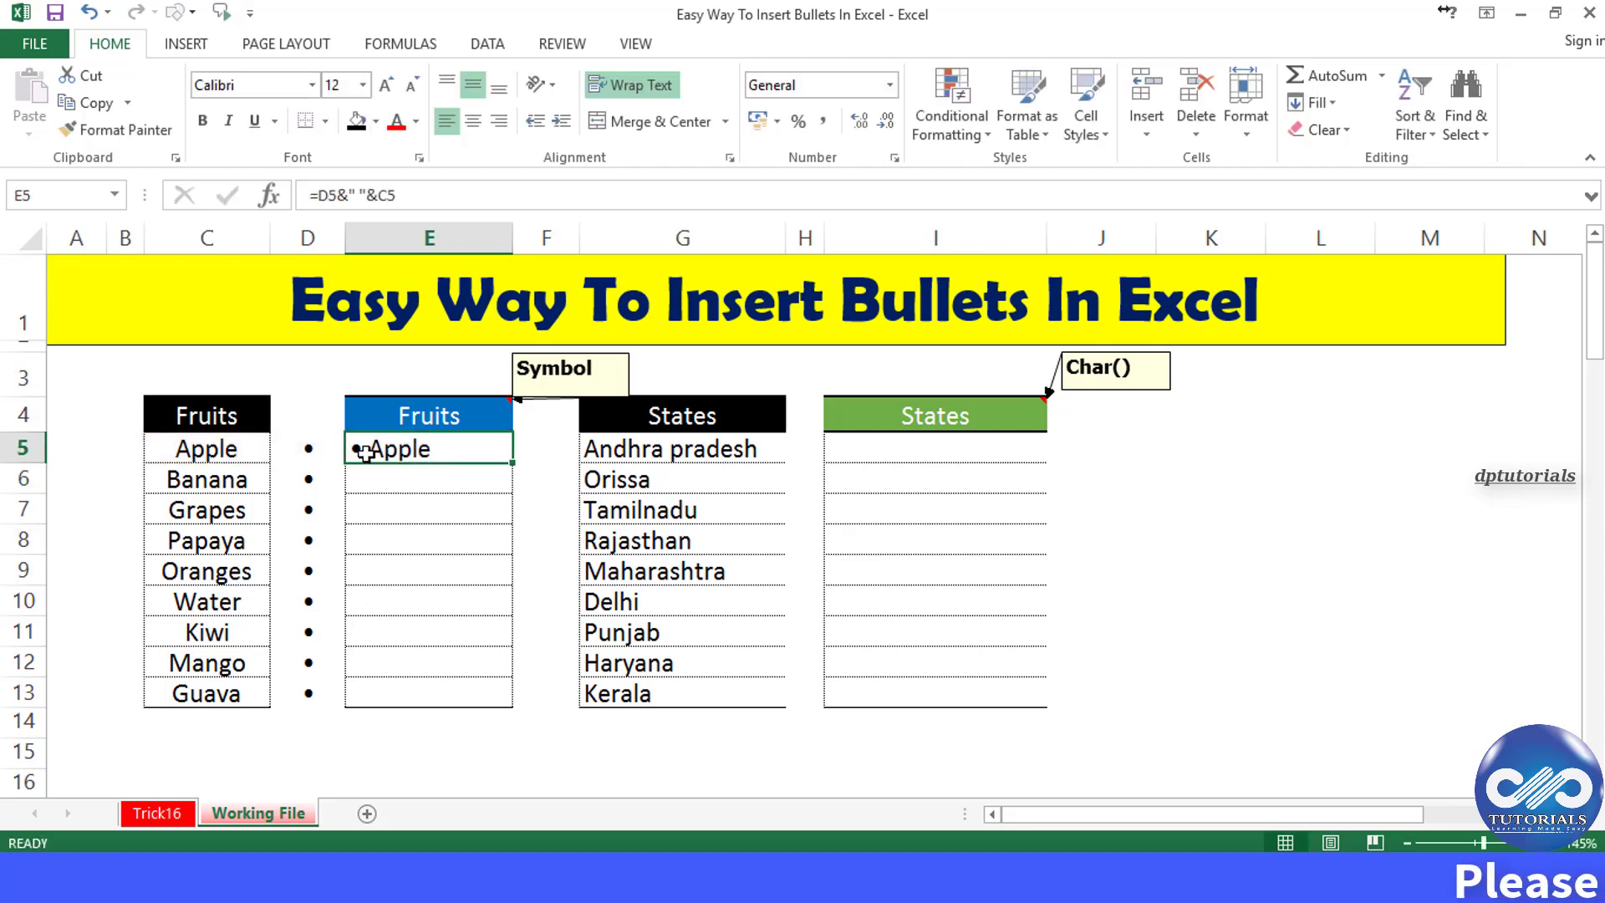
pyautogui.hotkey('ctrl', 'c')
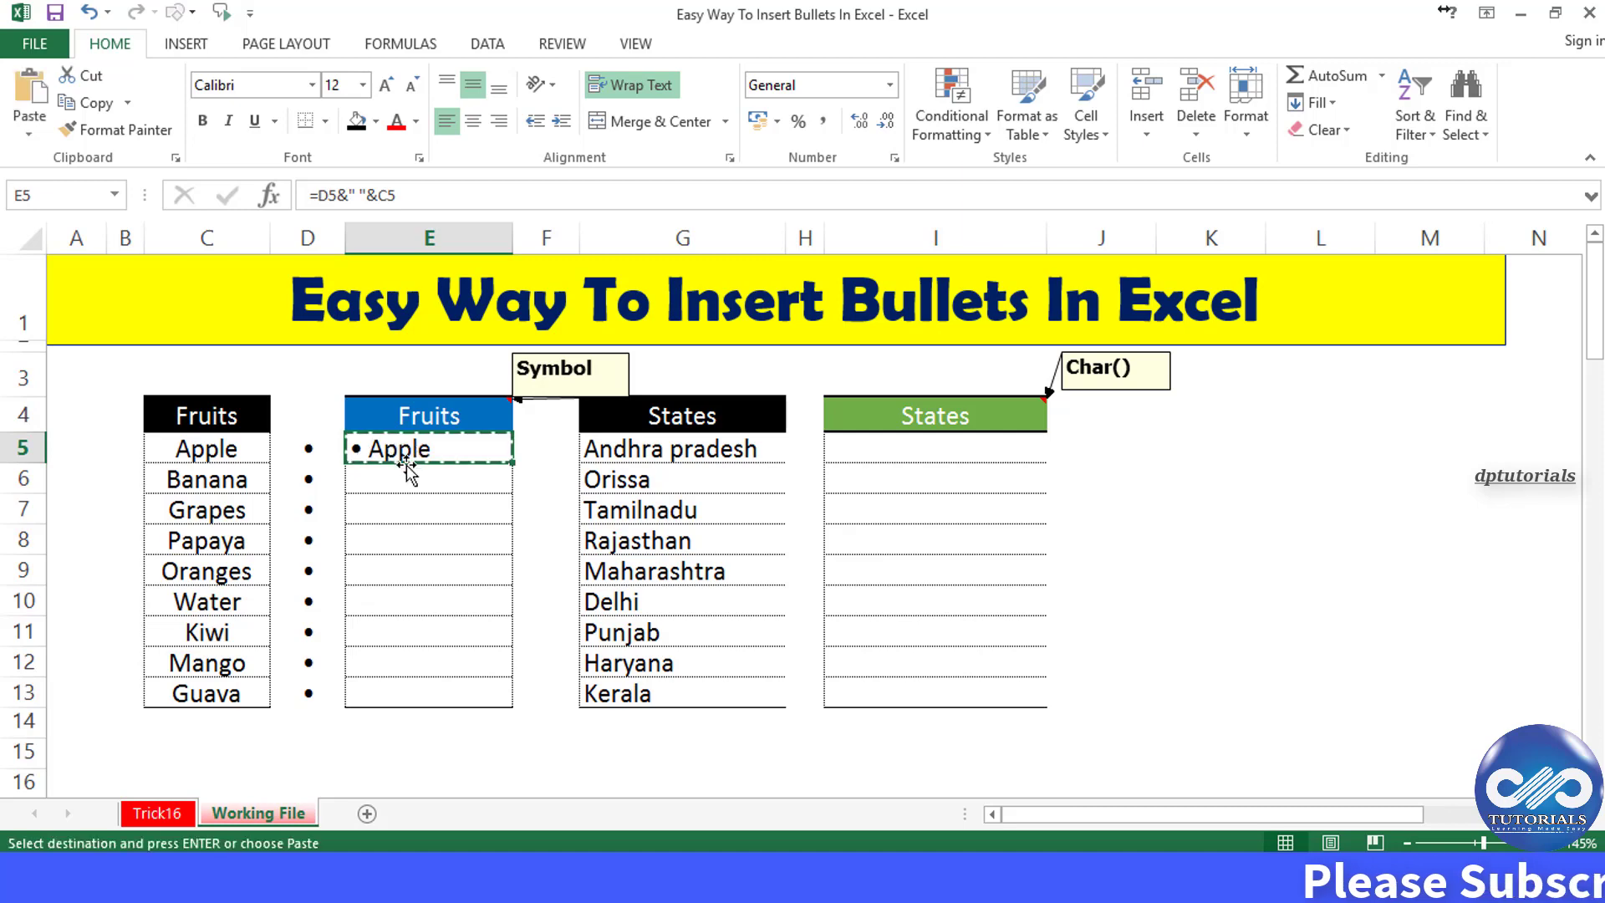
pyautogui.moveTo(402, 474); pyautogui.dragTo(423, 681)
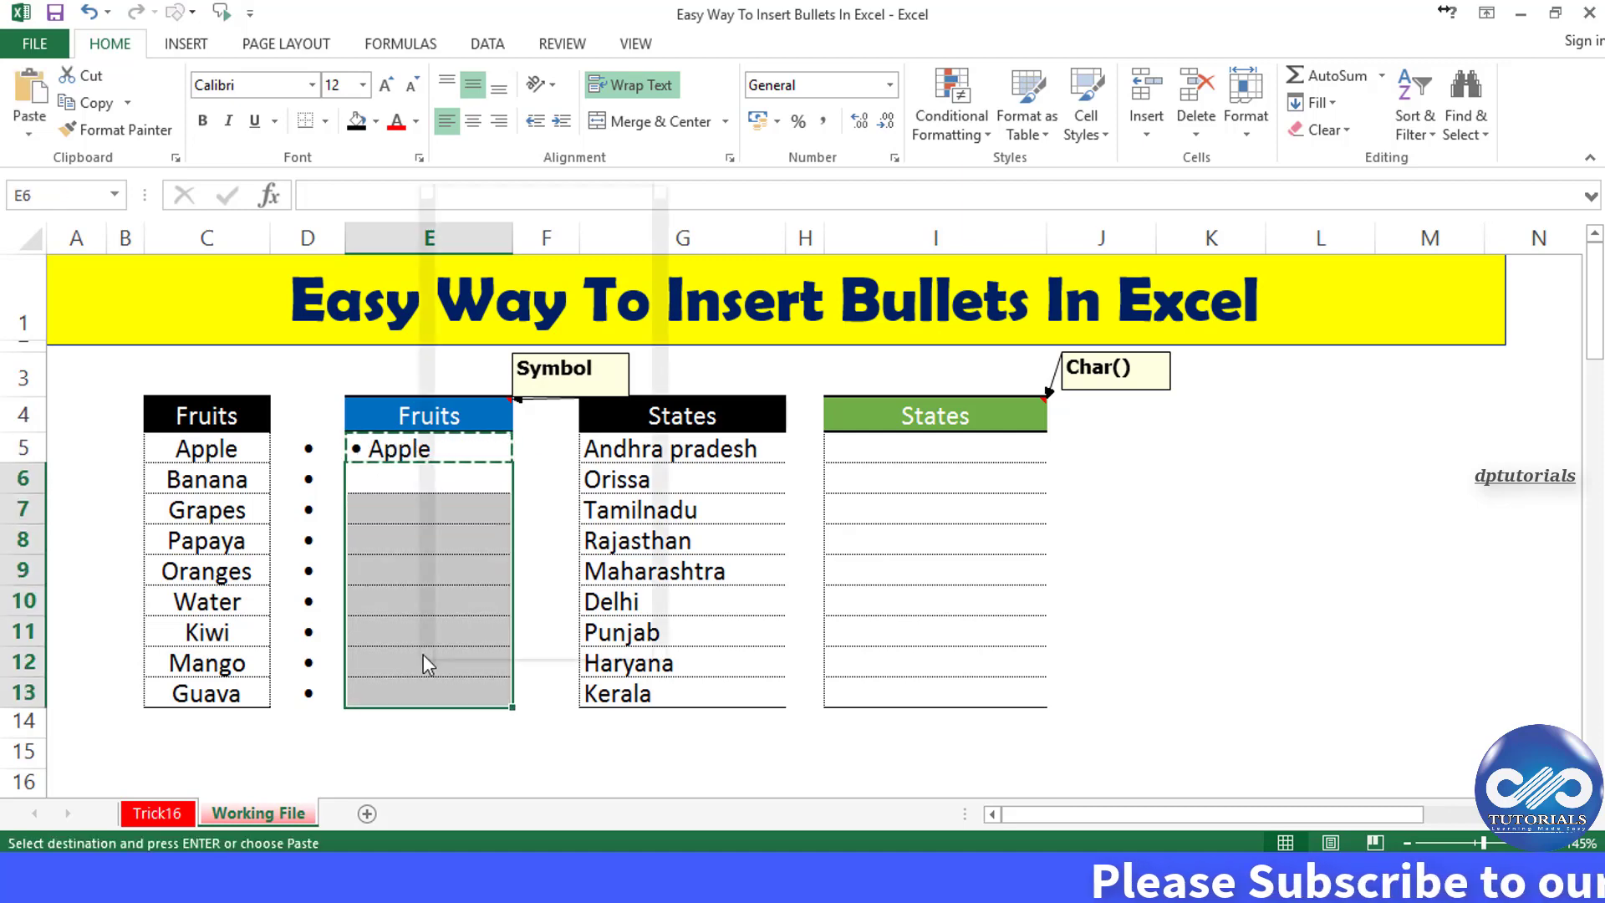
# Paste the formula into E6:E13, then convert E5:E13 to plain values.
pyautogui.rightClick(423, 654)
pyautogui.click(542, 292)
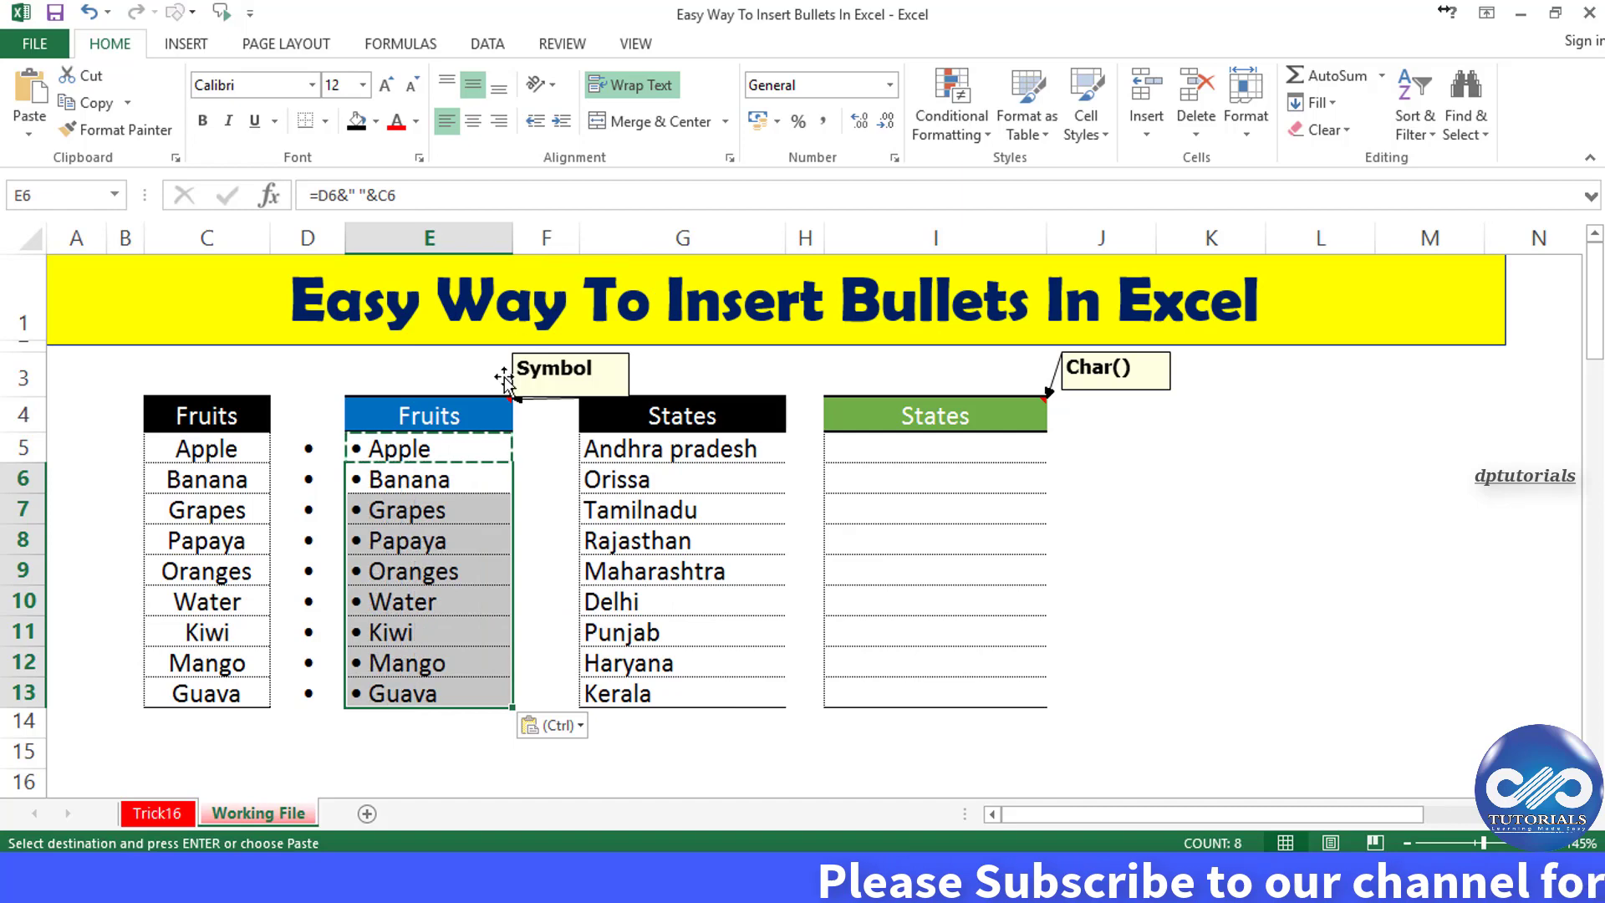
pyautogui.click(443, 456)
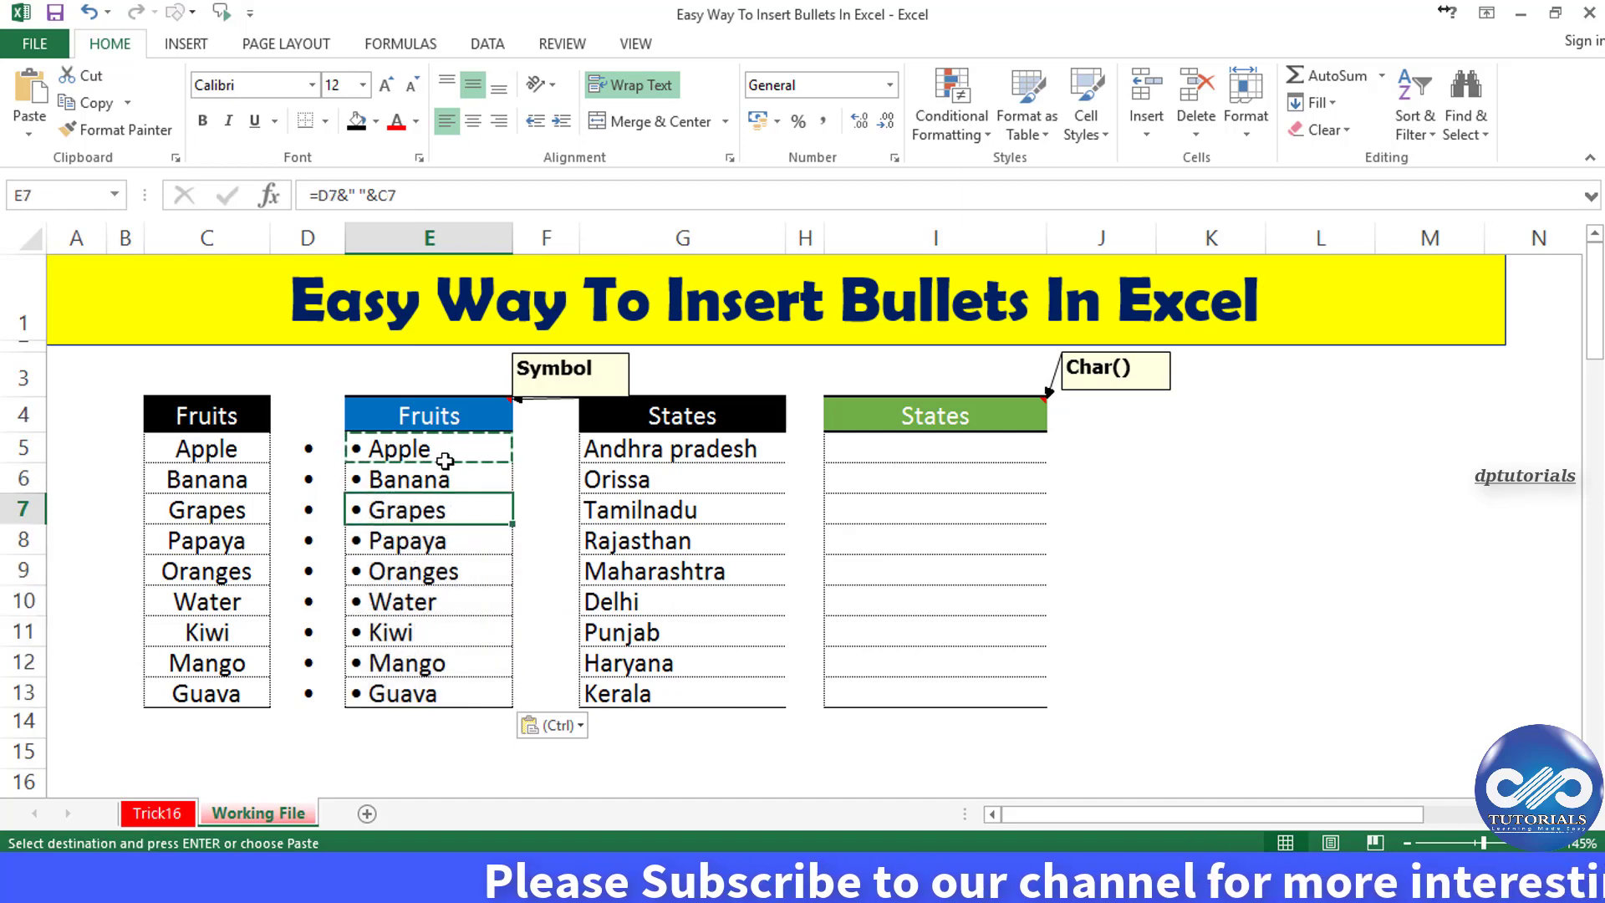
pyautogui.moveTo(447, 454); pyautogui.dragTo(437, 692)
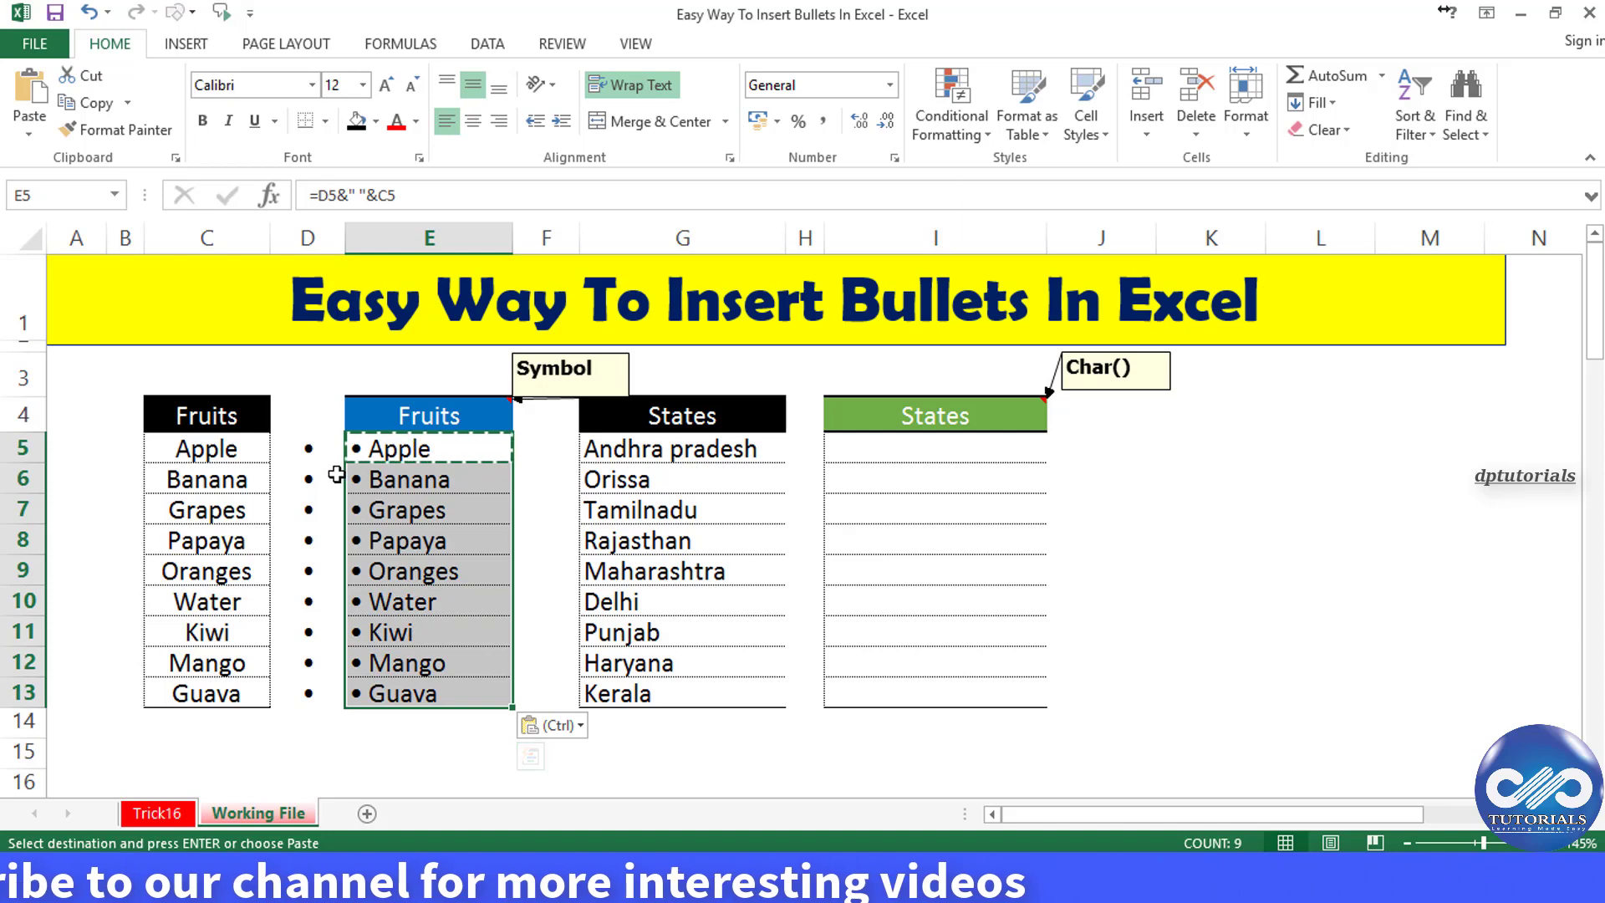
pyautogui.moveTo(322, 429); pyautogui.dragTo(423, 691)
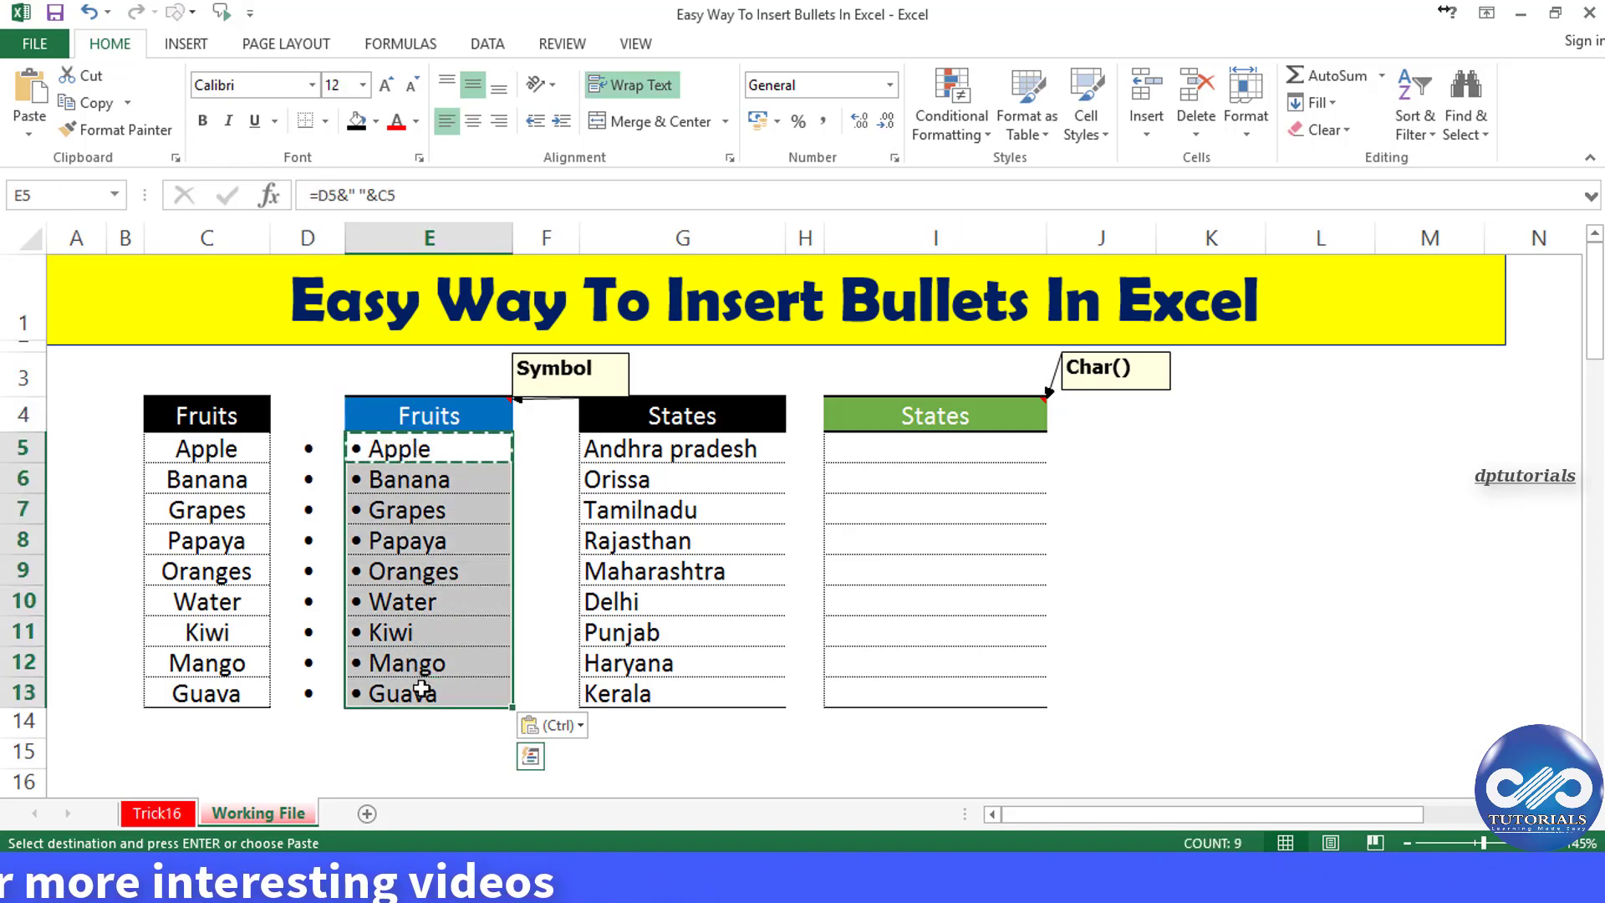
pyautogui.rightClick(430, 452)
pyautogui.click(515, 494)
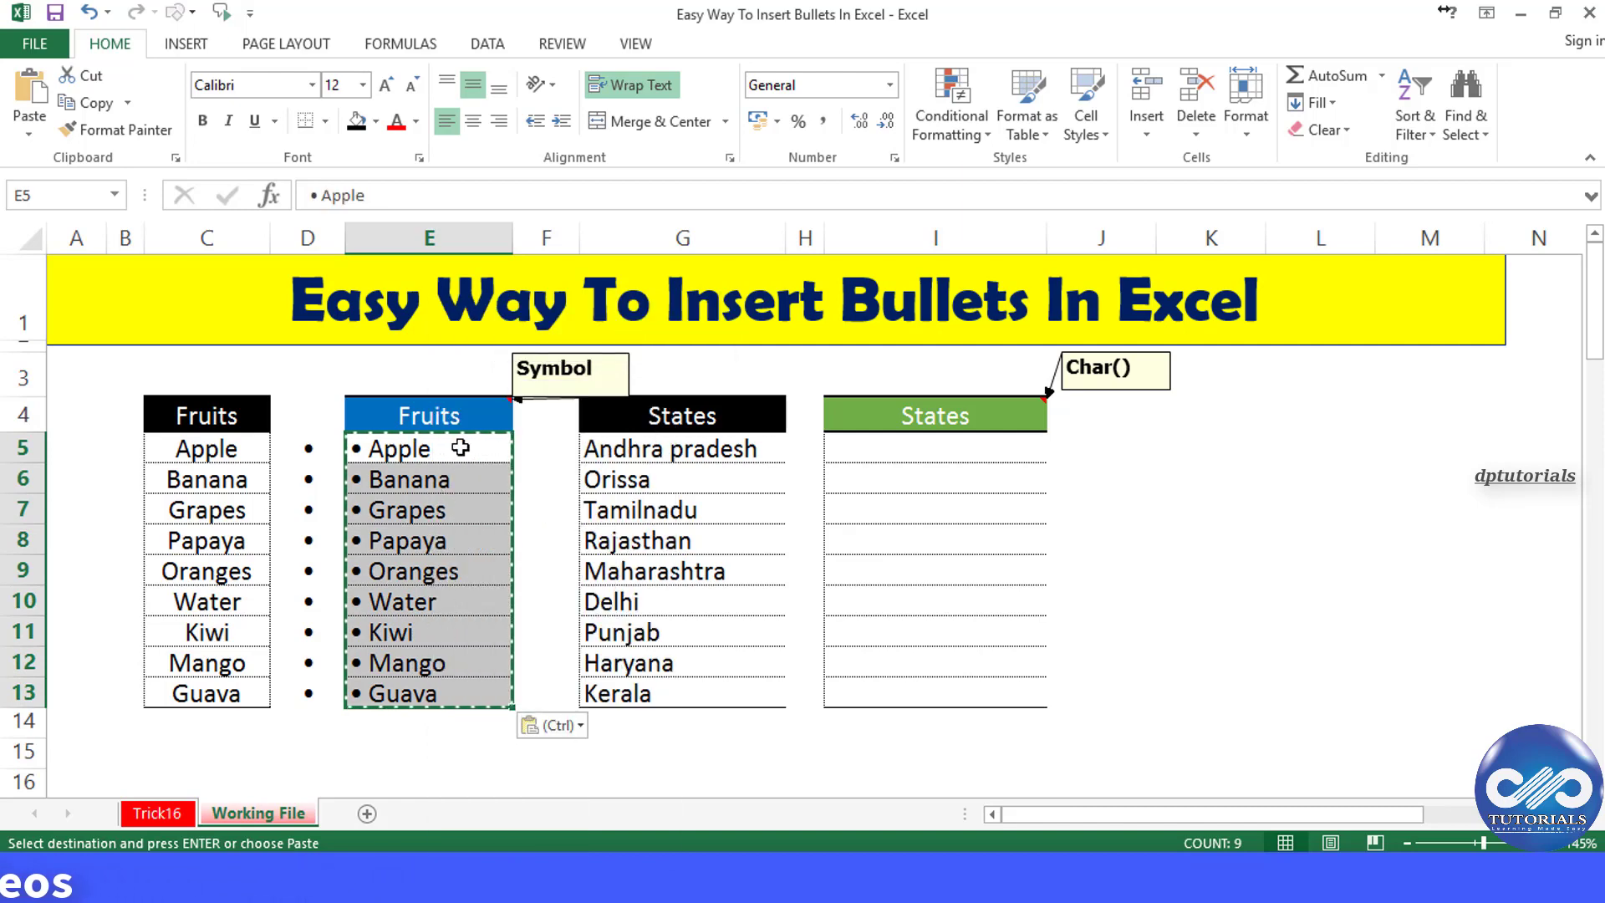
# Delete the helper bullets in D5:D13 and confirm E5:E13 still hold plain bulleted text.
pyautogui.moveTo(329, 443); pyautogui.dragTo(318, 687)
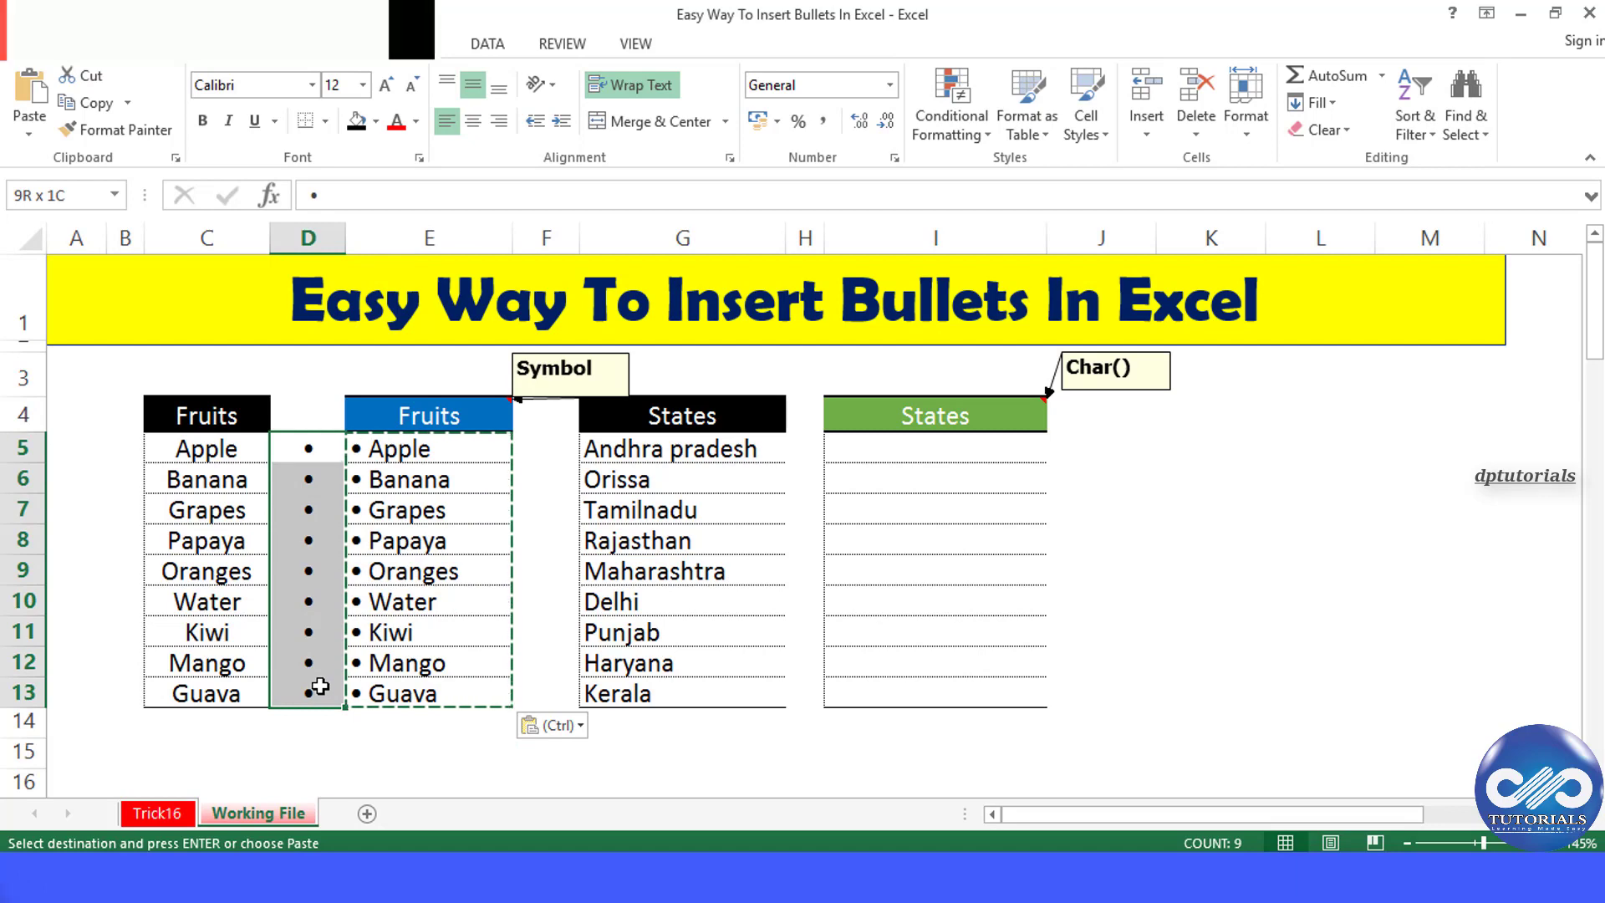
pyautogui.press('Delete')
pyautogui.click(423, 594)
pyautogui.moveTo(423, 448); pyautogui.dragTo(438, 679)
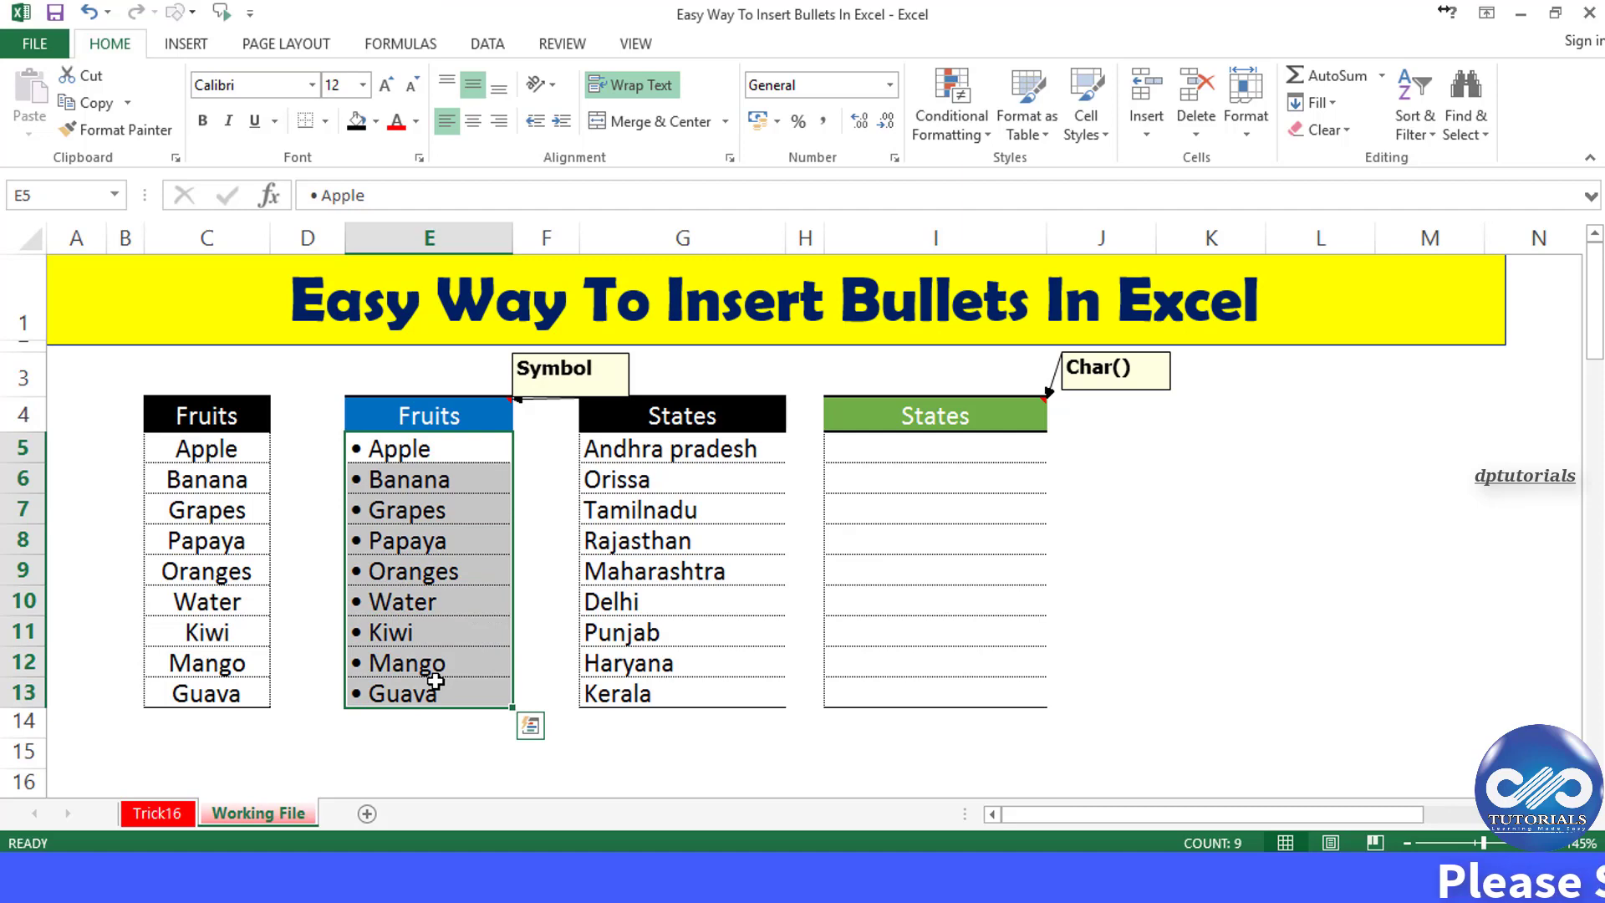
pyautogui.click(454, 573)
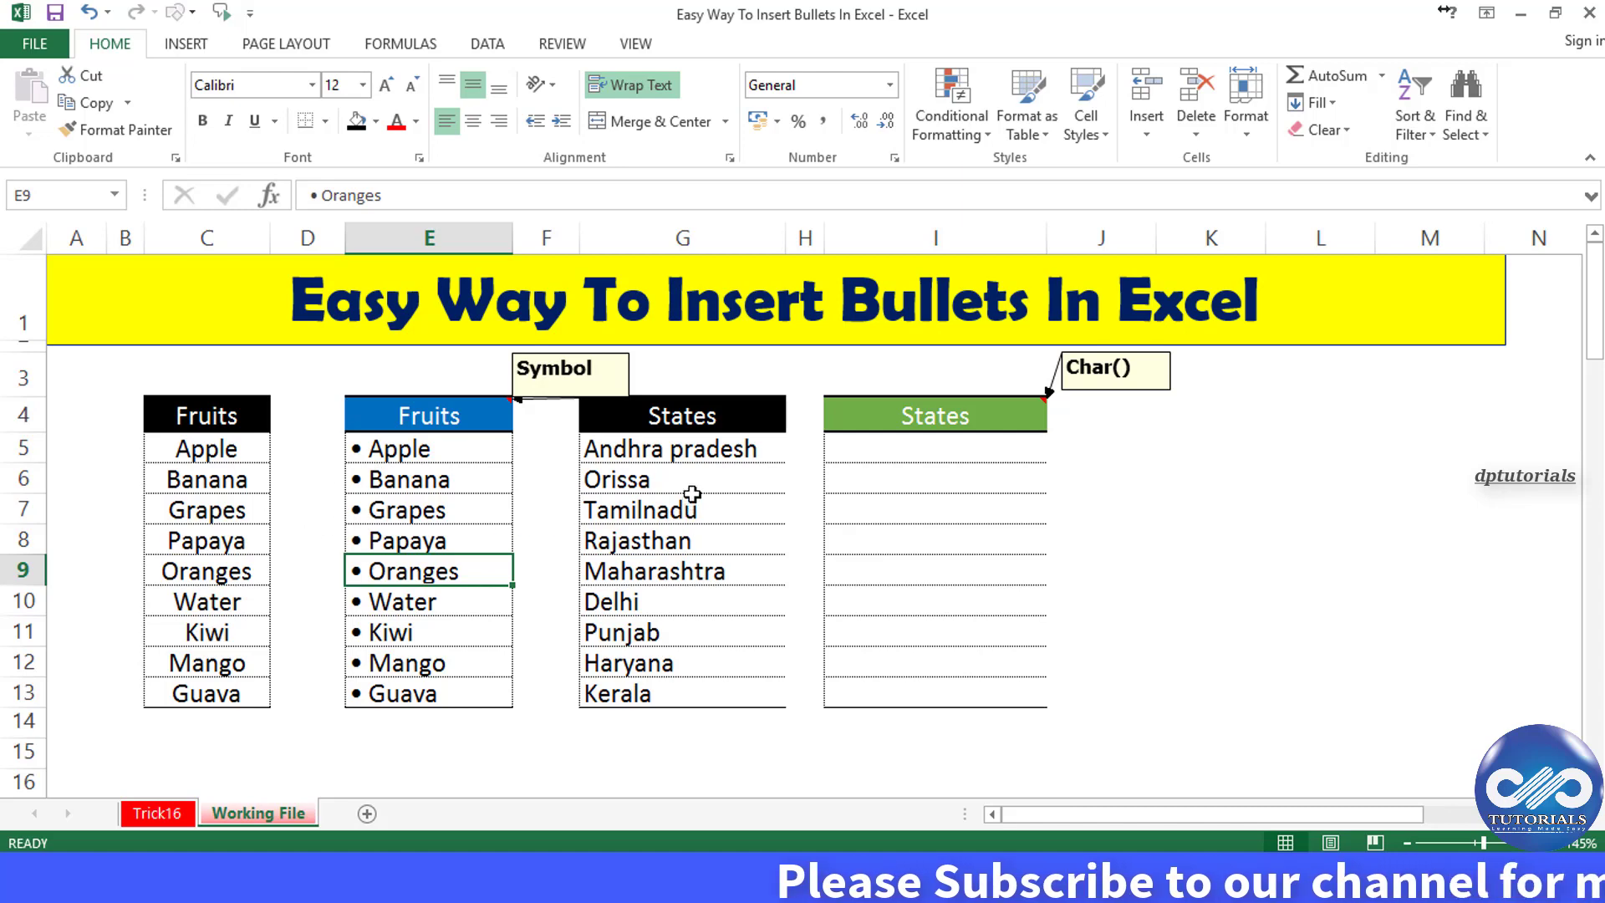
pyautogui.moveTo(710, 449); pyautogui.dragTo(668, 674)
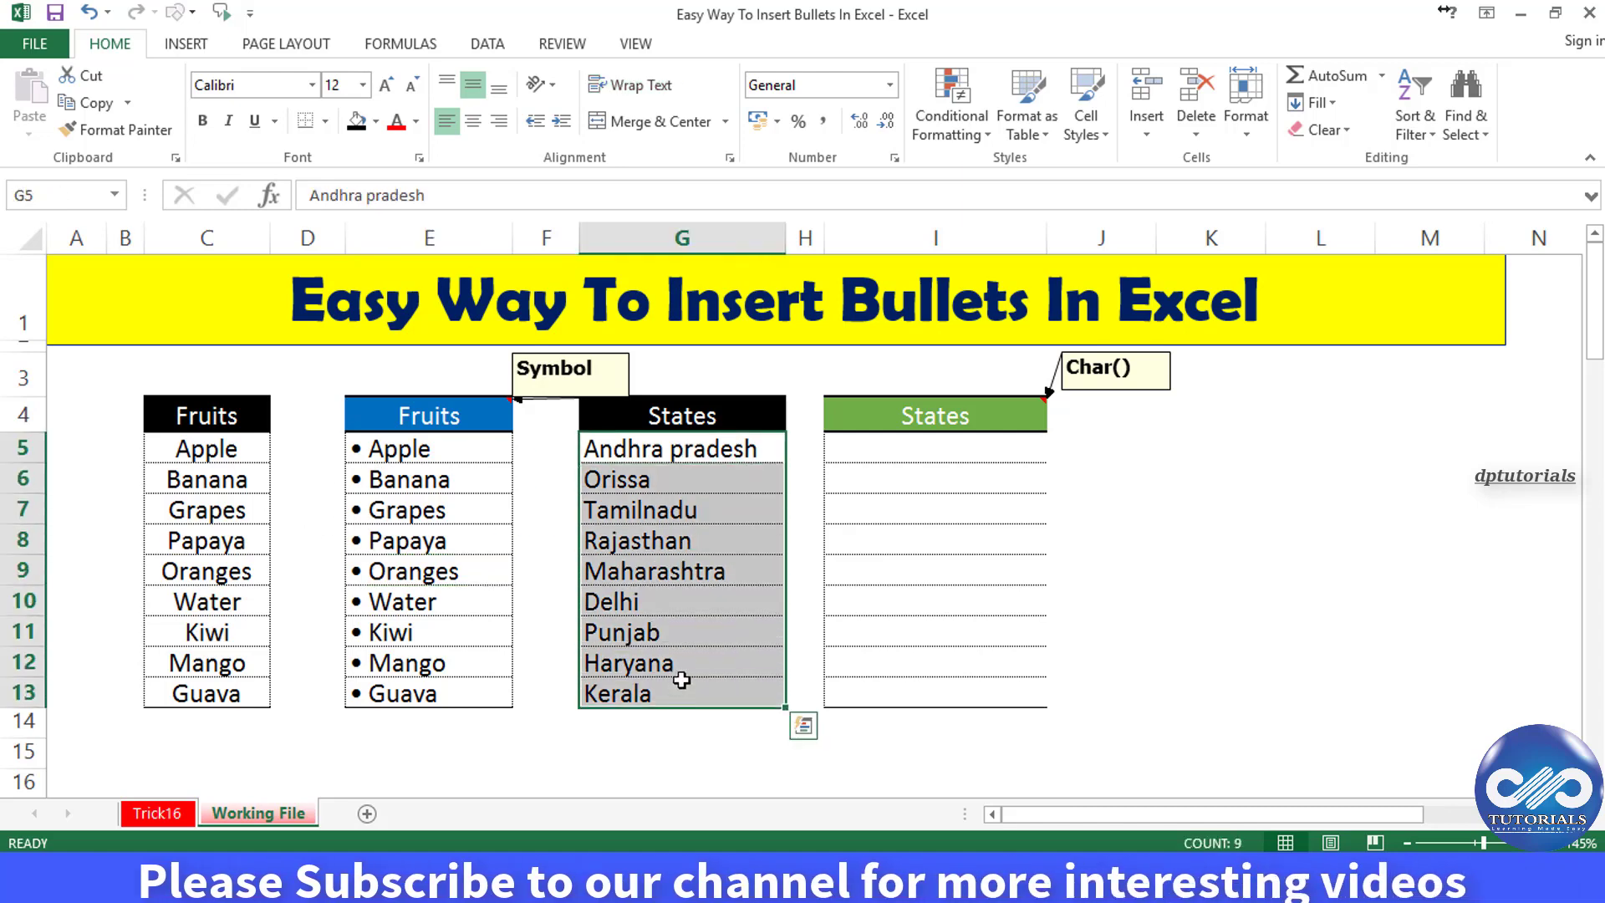
# Enter =CHAR(149)&" "&G5 in I5 to show '• Andhra pradesh', and copy it for I6:I13.
pyautogui.click(874, 456)
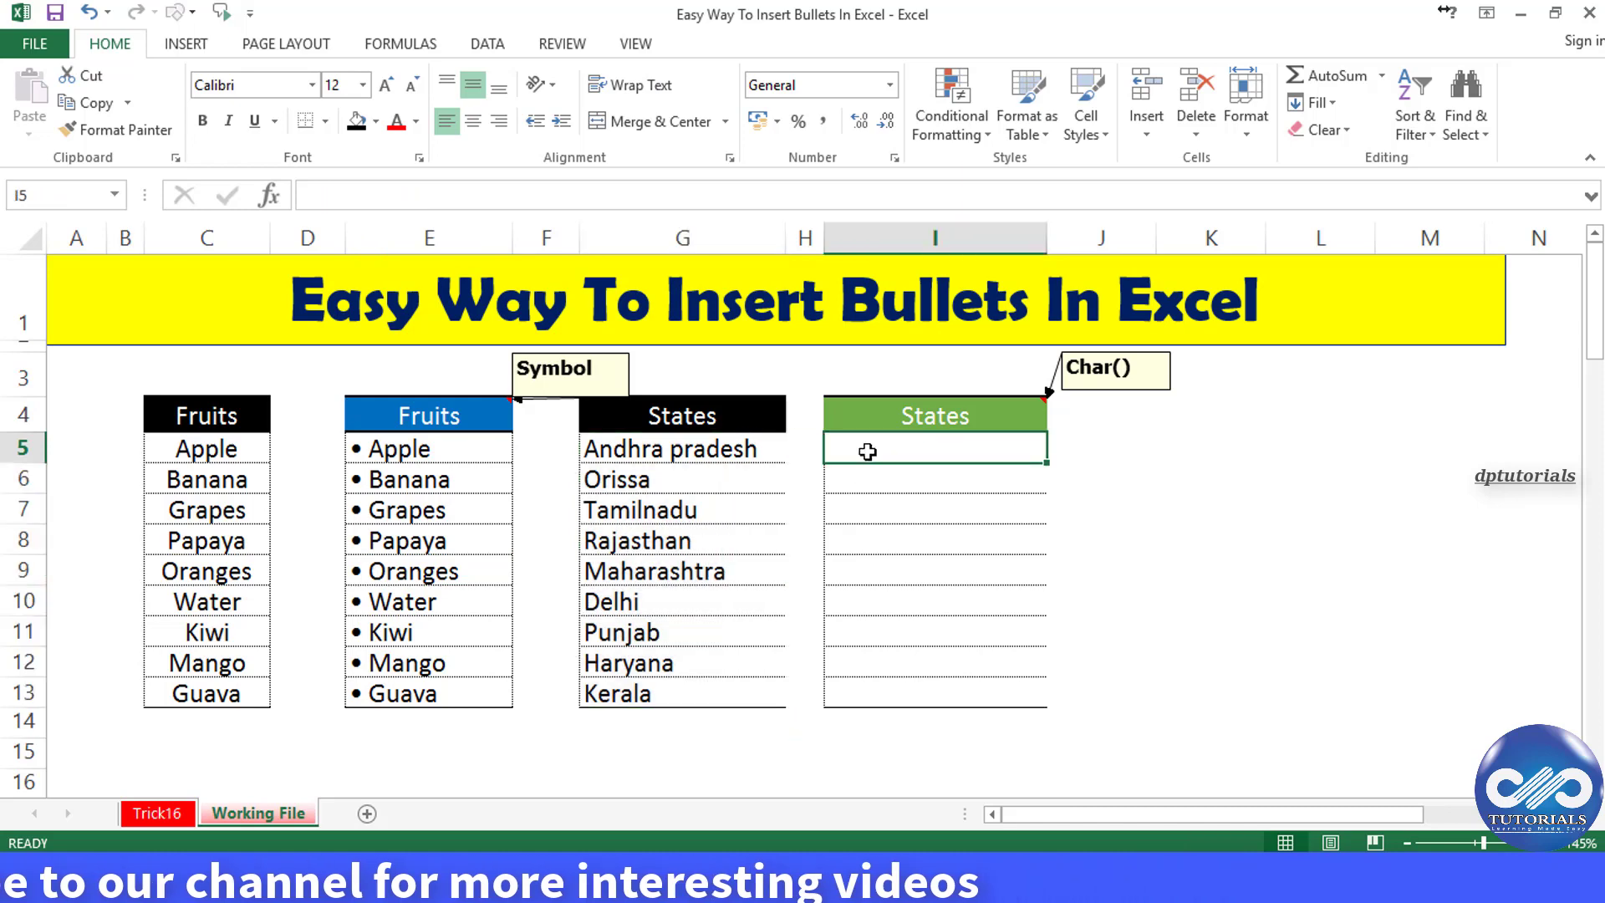
pyautogui.write('=')
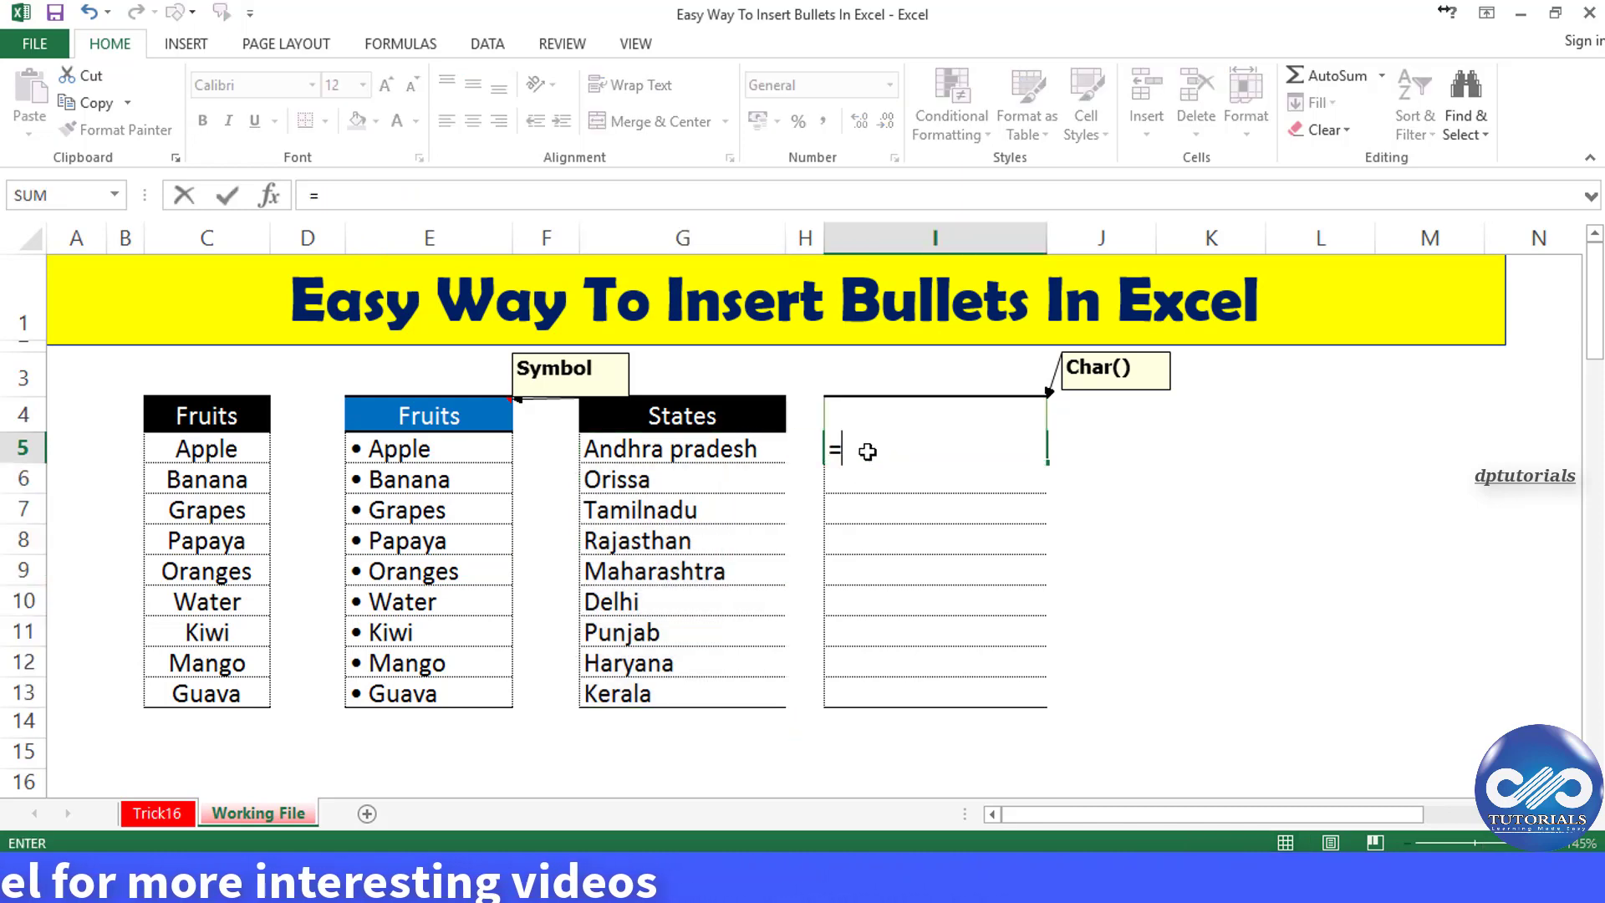
pyautogui.write('char')
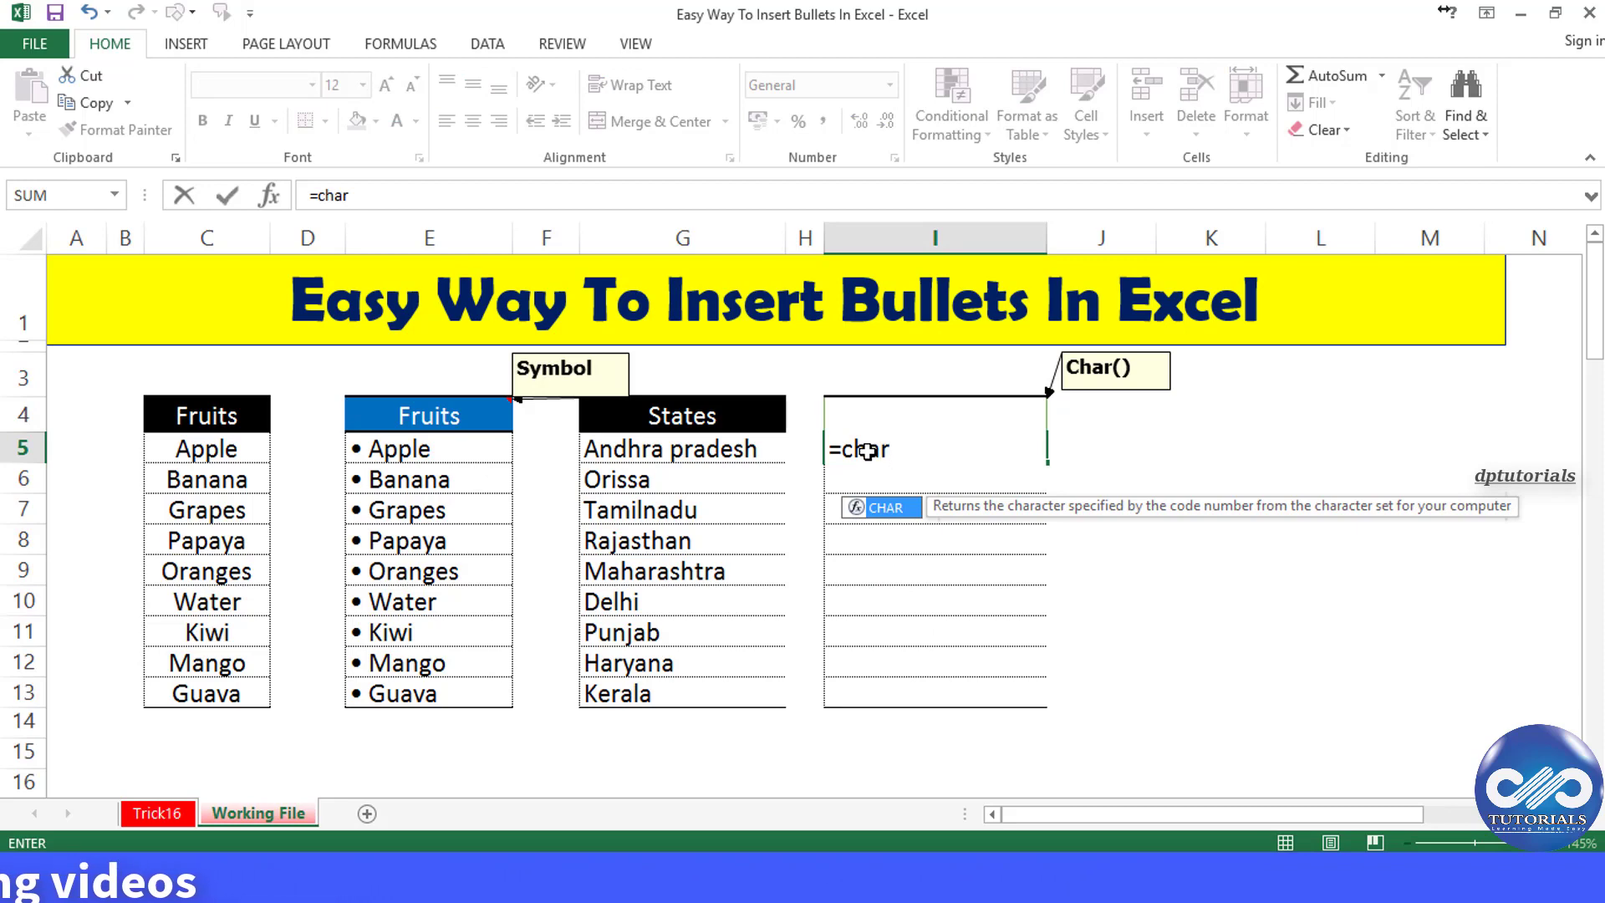
pyautogui.write('(149')
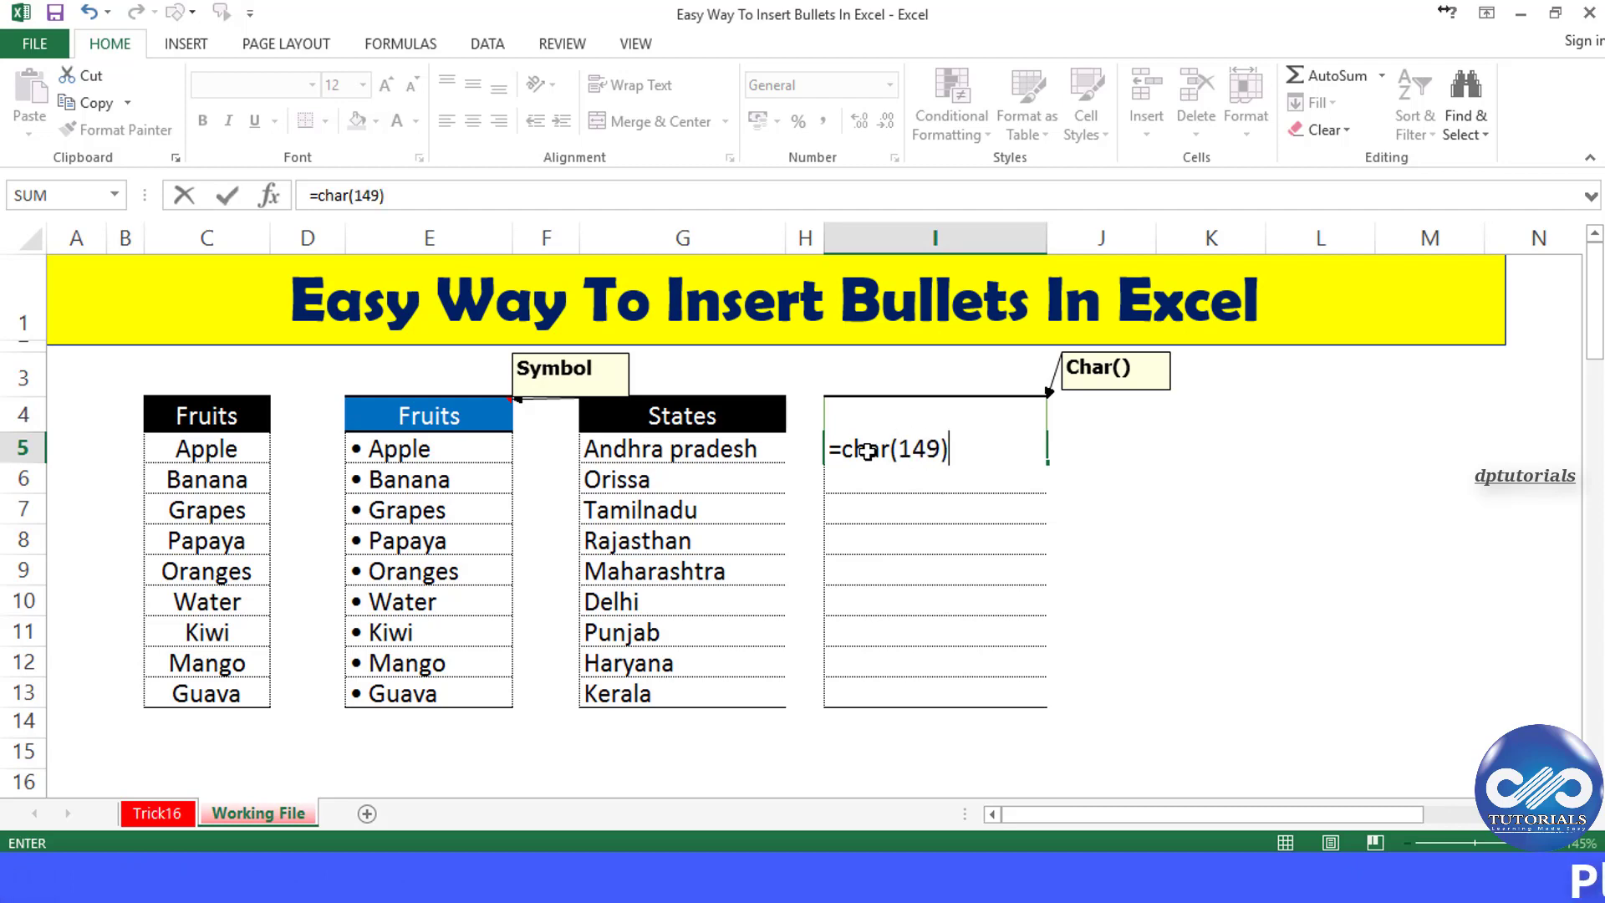
pyautogui.press('Return')
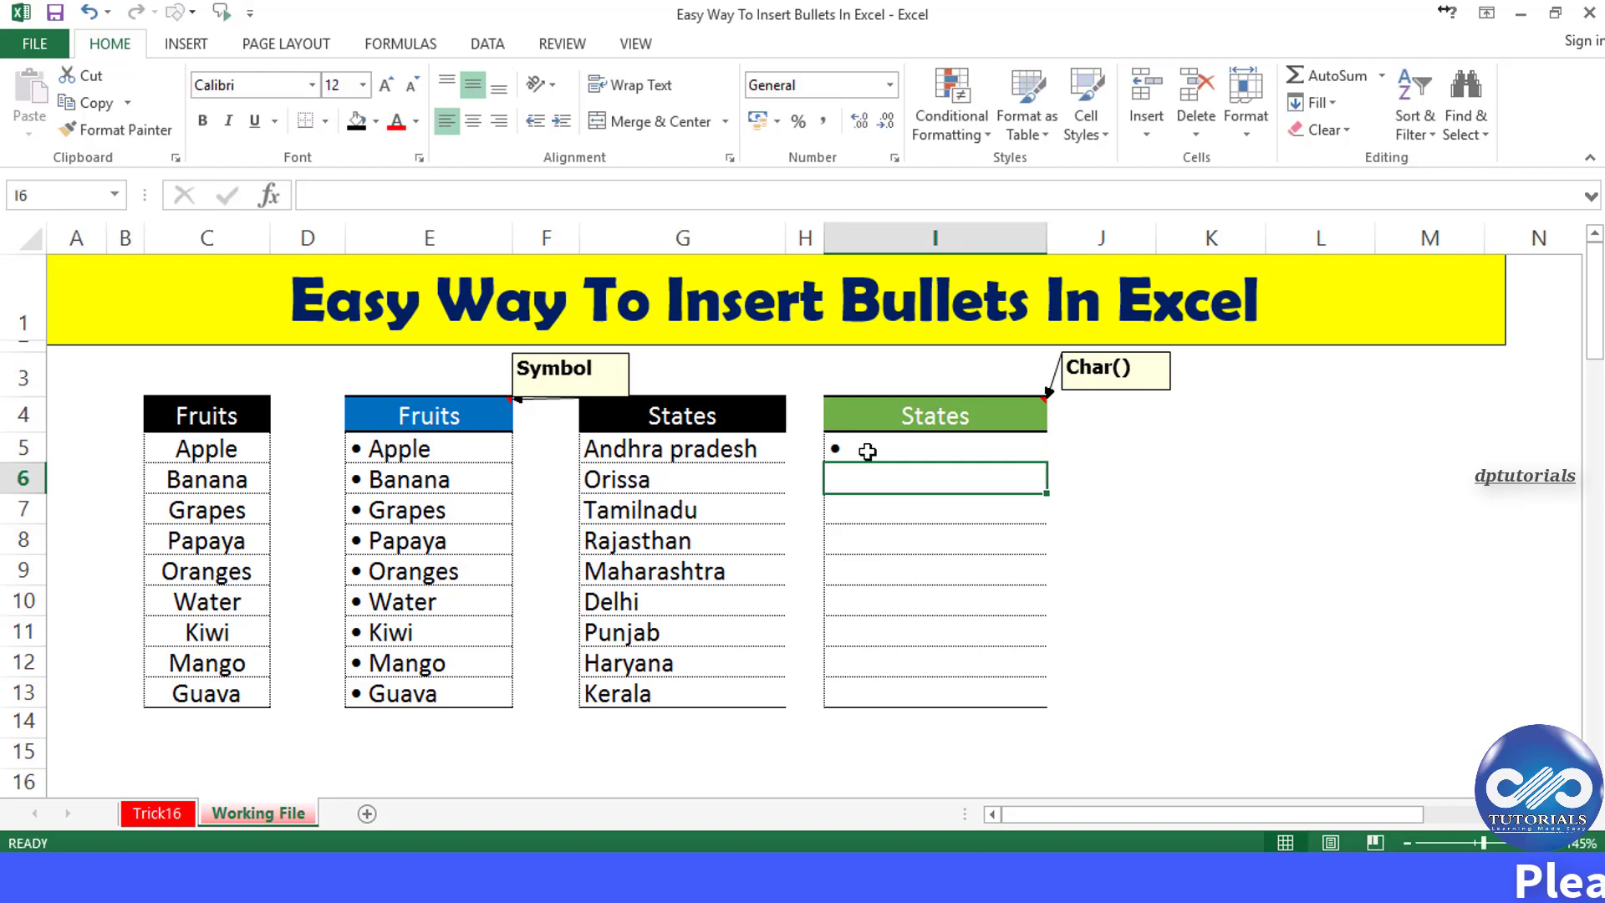
pyautogui.click(865, 451)
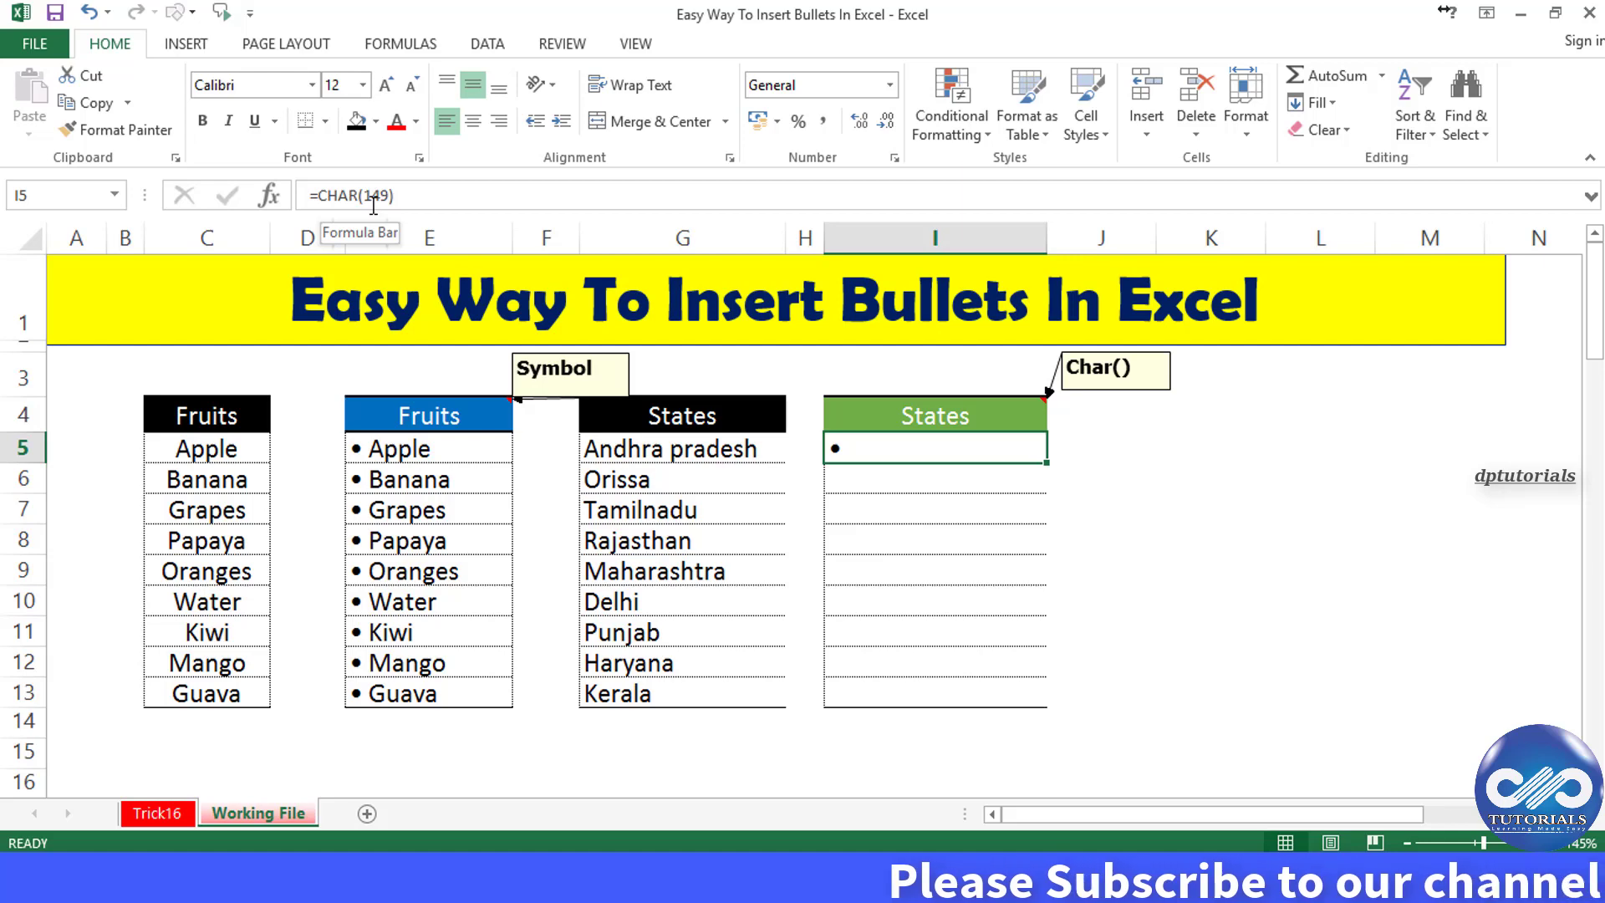
pyautogui.click(541, 207)
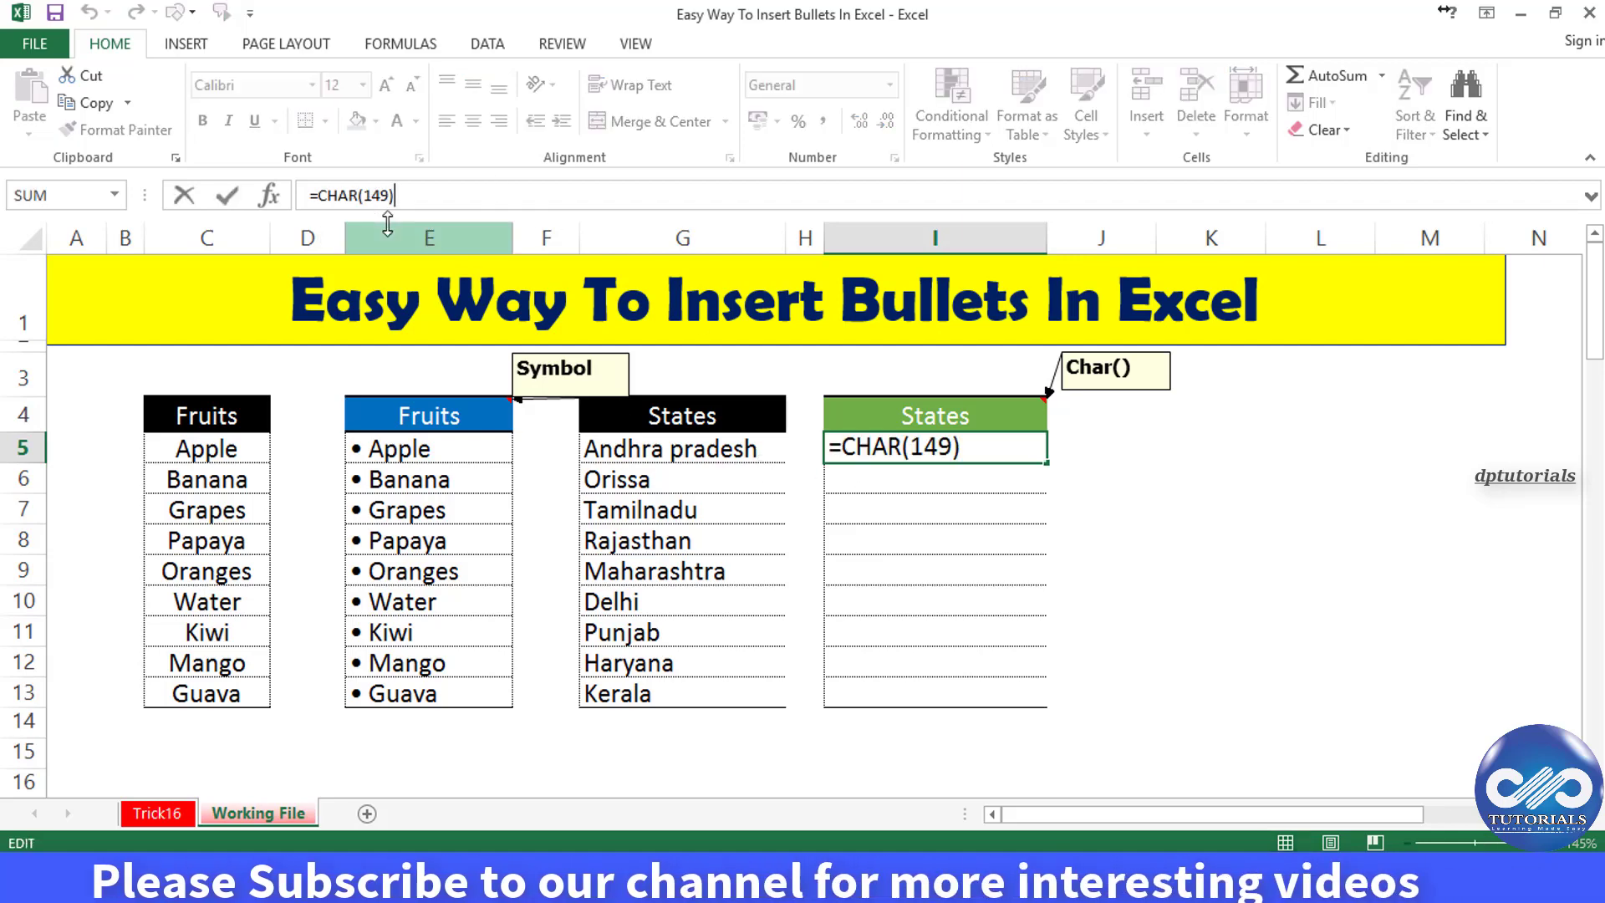
pyautogui.write('&')
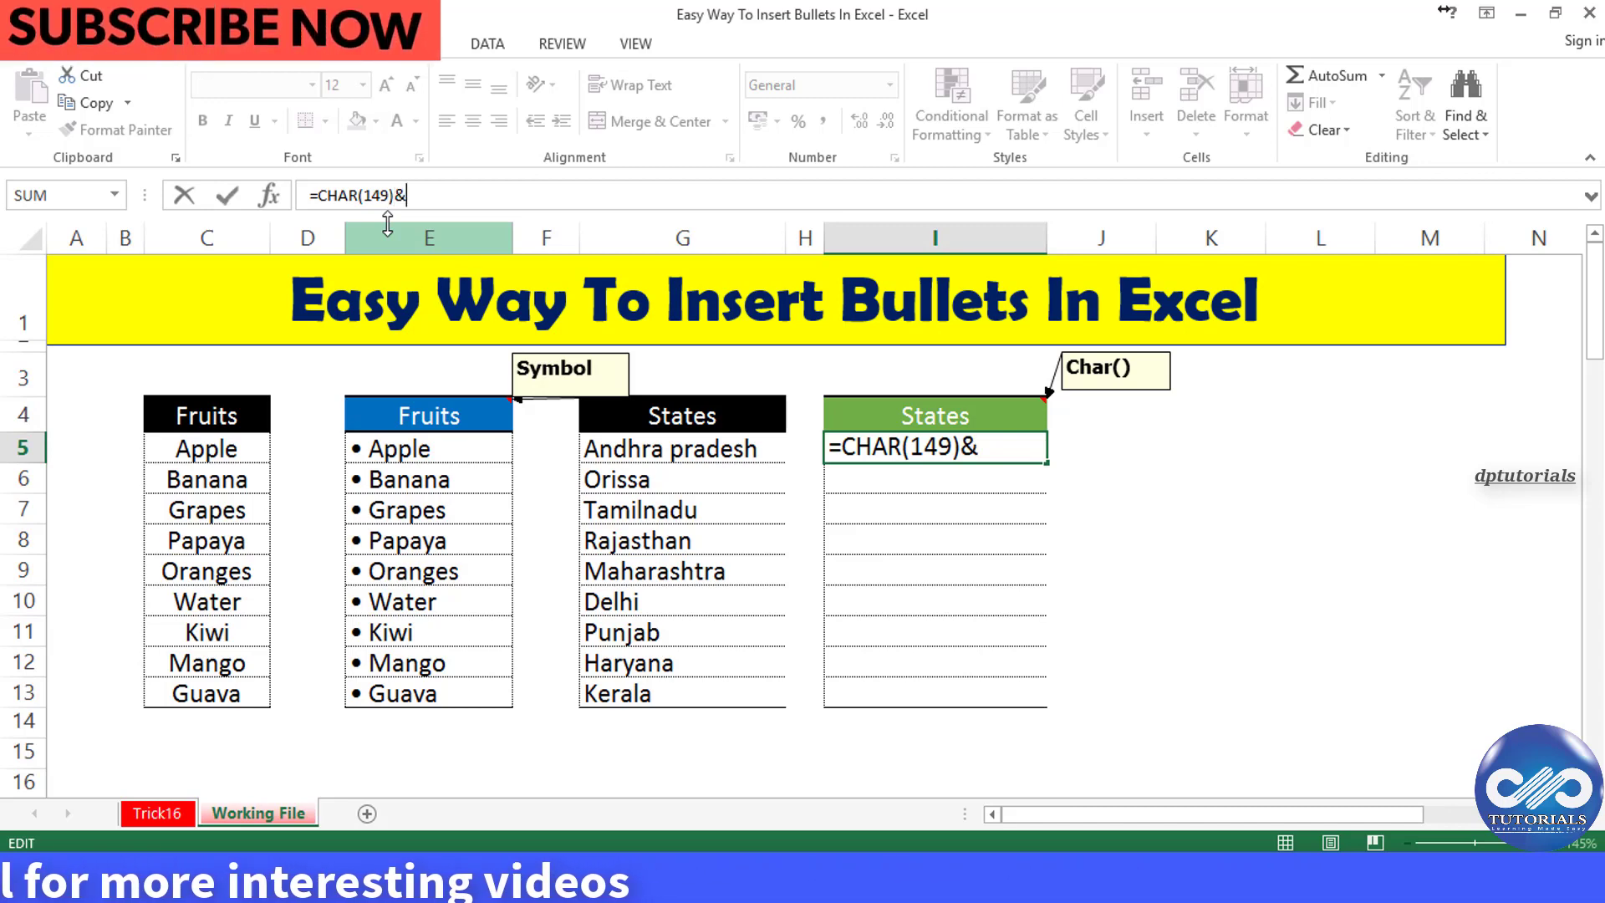
pyautogui.write('" "&G5')
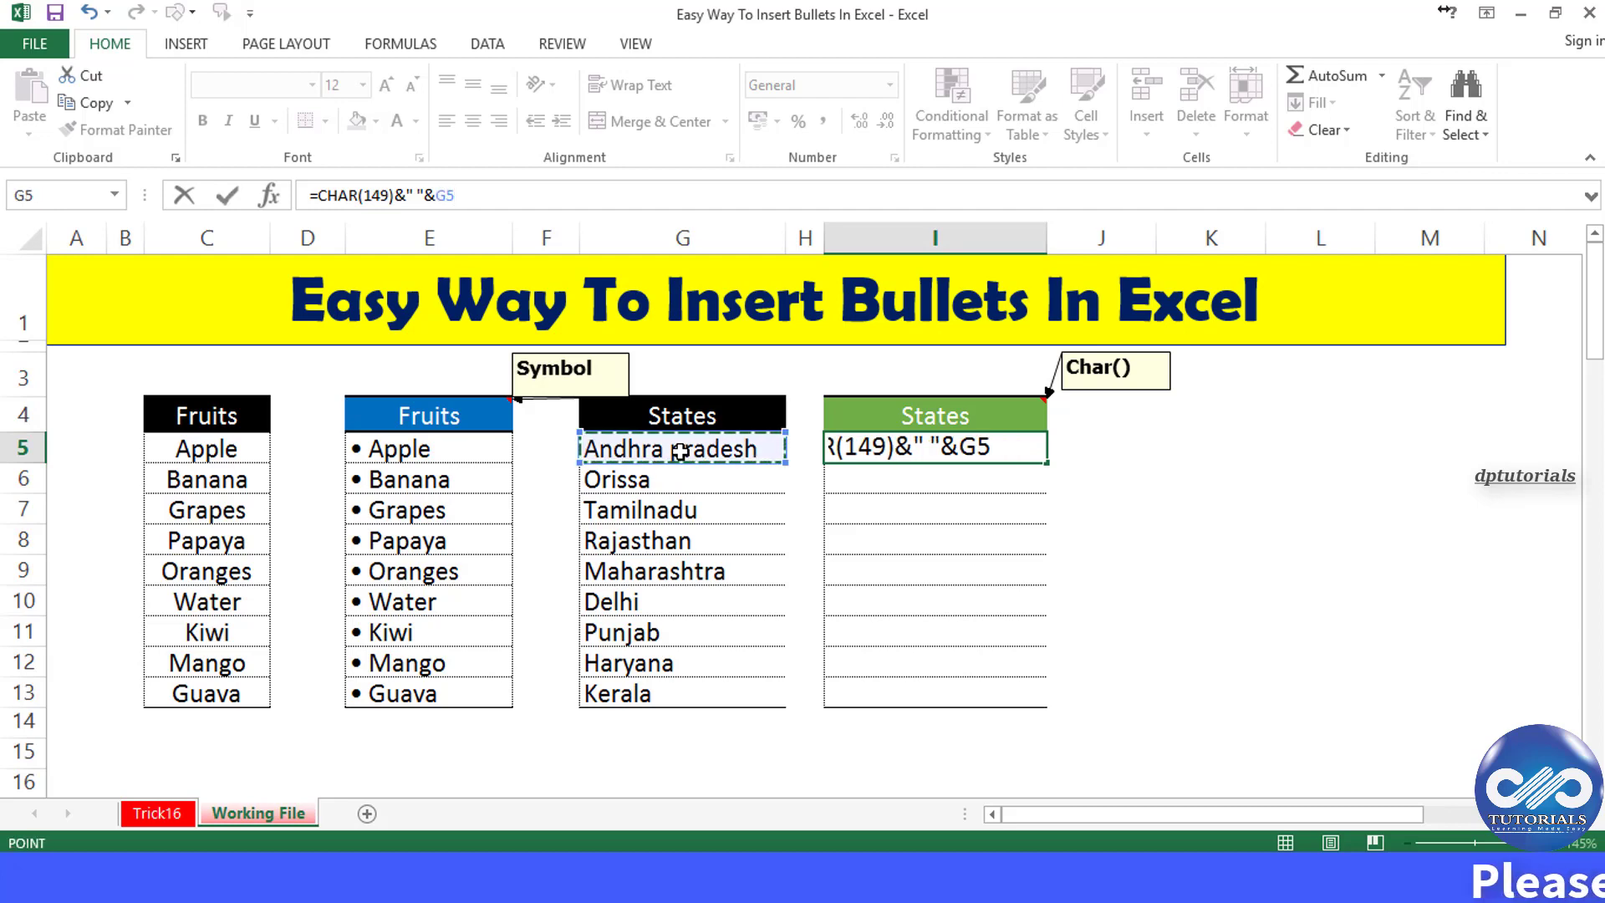
pyautogui.press('Return')
pyautogui.press('Up')
pyautogui.hotkey('ctrl', 'c')
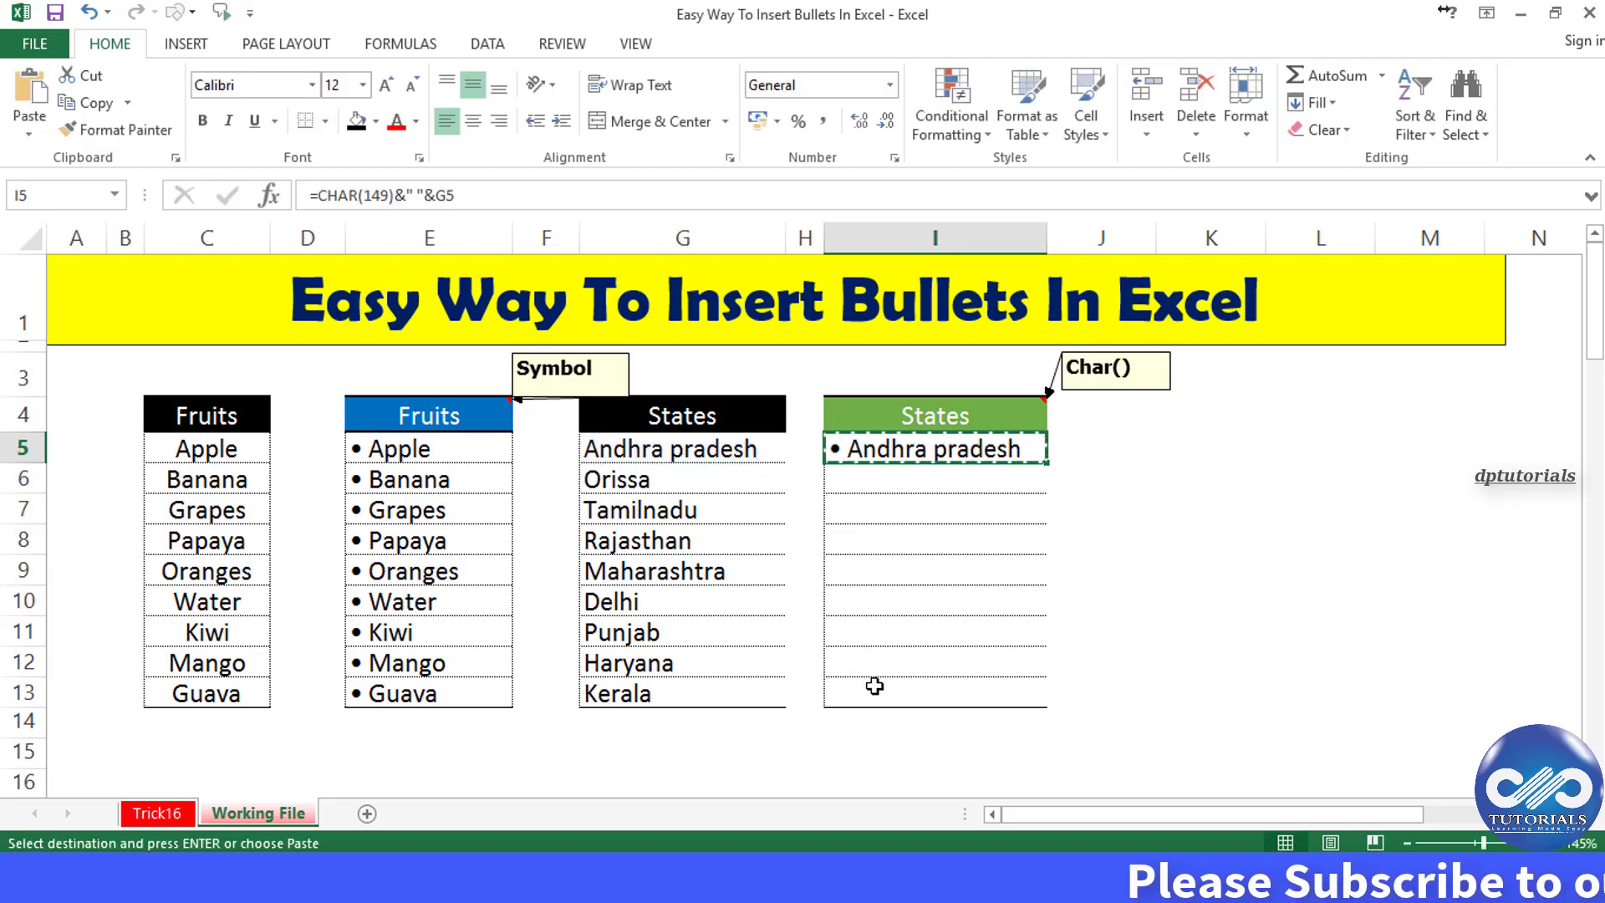
pyautogui.moveTo(928, 479); pyautogui.dragTo(875, 688)
# Paste the CHAR(149) formula into I6:I13, bulleting Orissa through Kerala, and check the Delhi entry.
pyautogui.press('alt')
pyautogui.press('v')
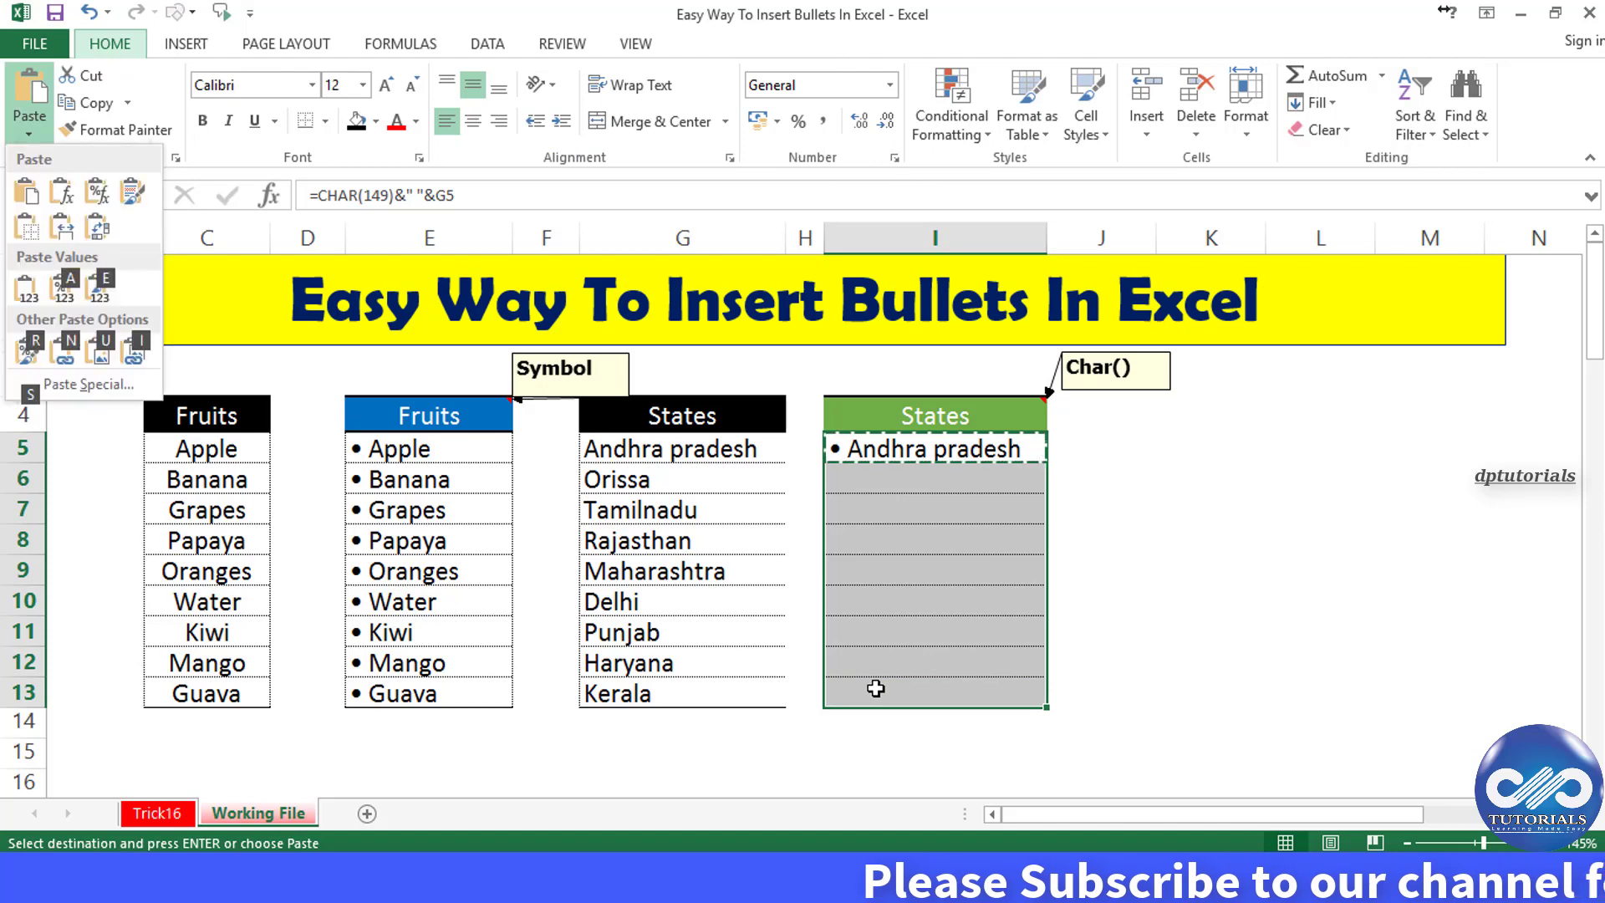
pyautogui.press('p')
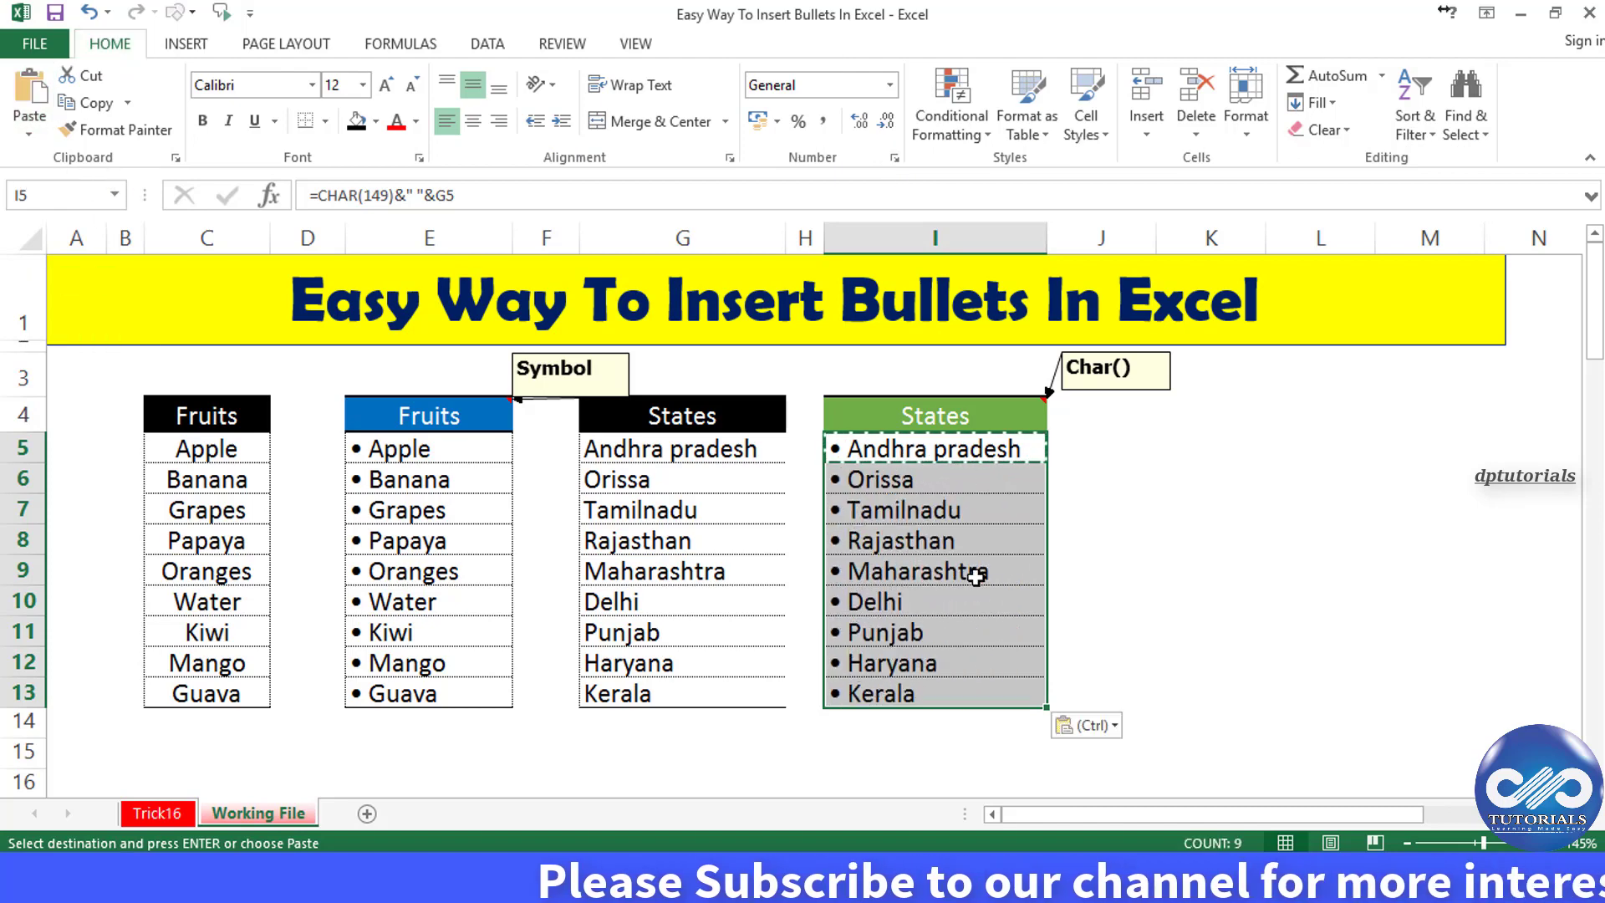
pyautogui.press('Down')
pyautogui.moveTo(942, 449); pyautogui.dragTo(939, 682)
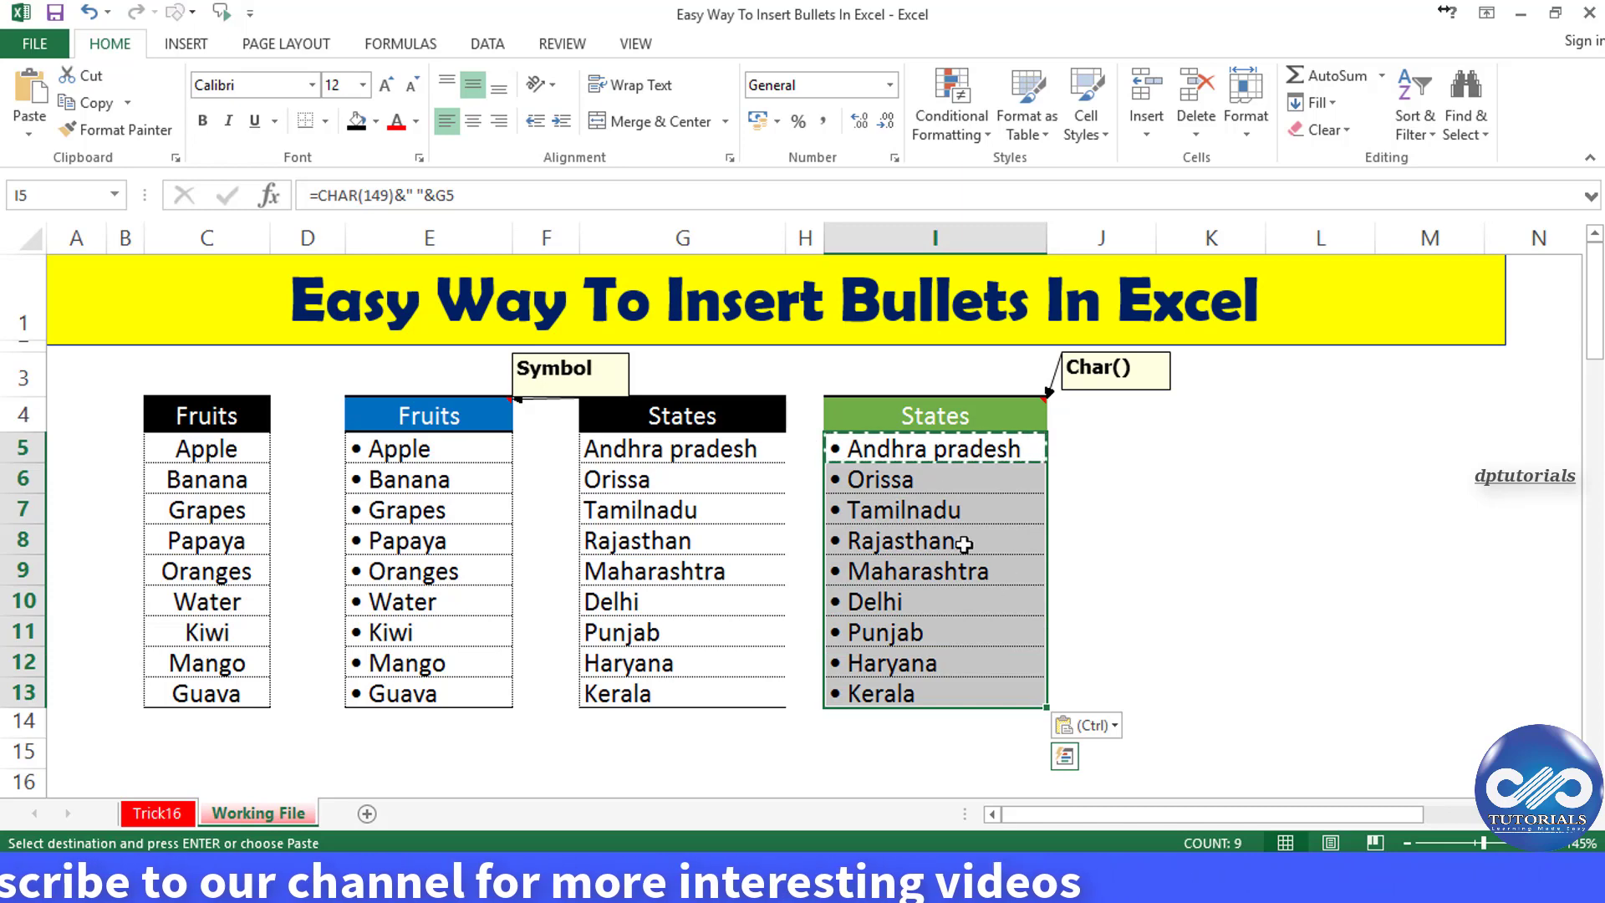
pyautogui.click(1031, 508)
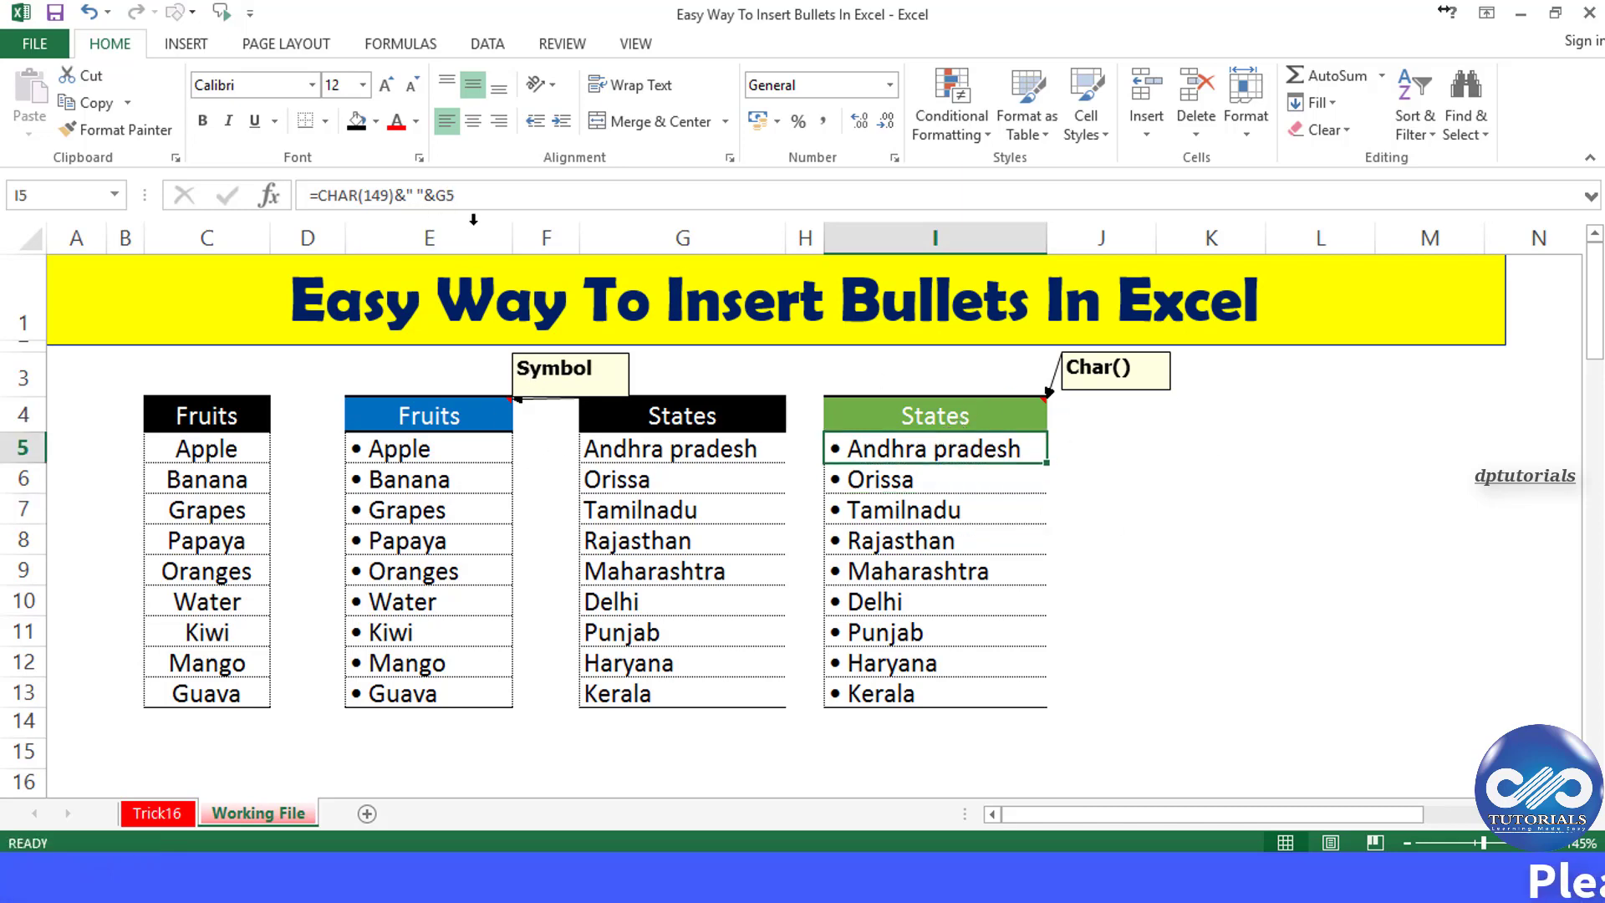
pyautogui.click(872, 595)
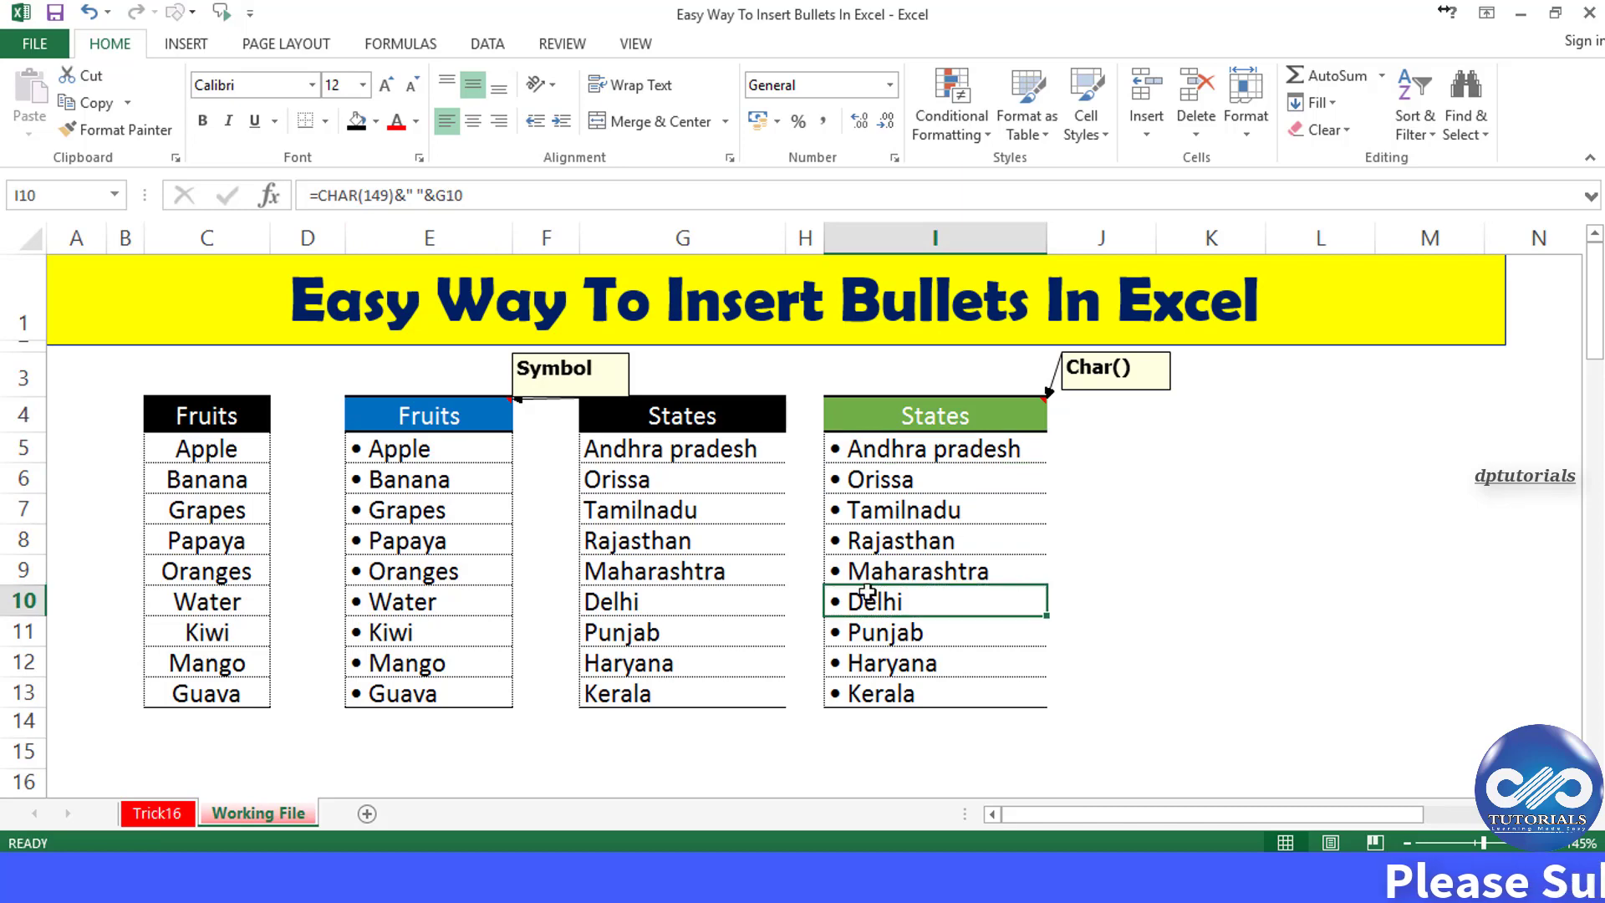